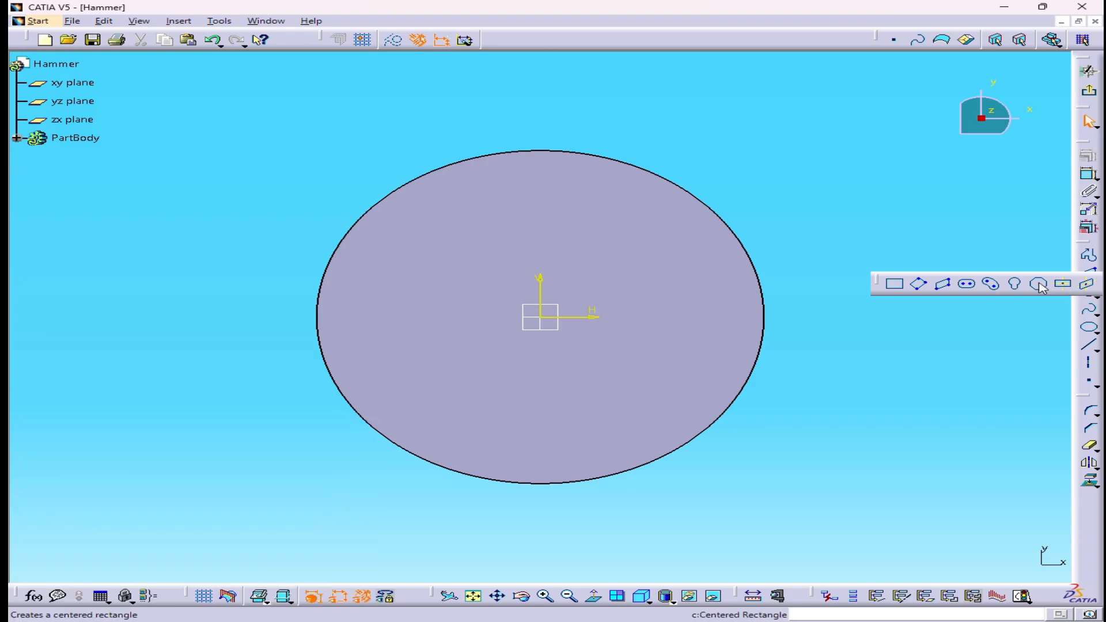
- Sketch a hexagon centred on the origin of the cylinder's top face and set its across-flats distance to 27 mm
click(541, 317)
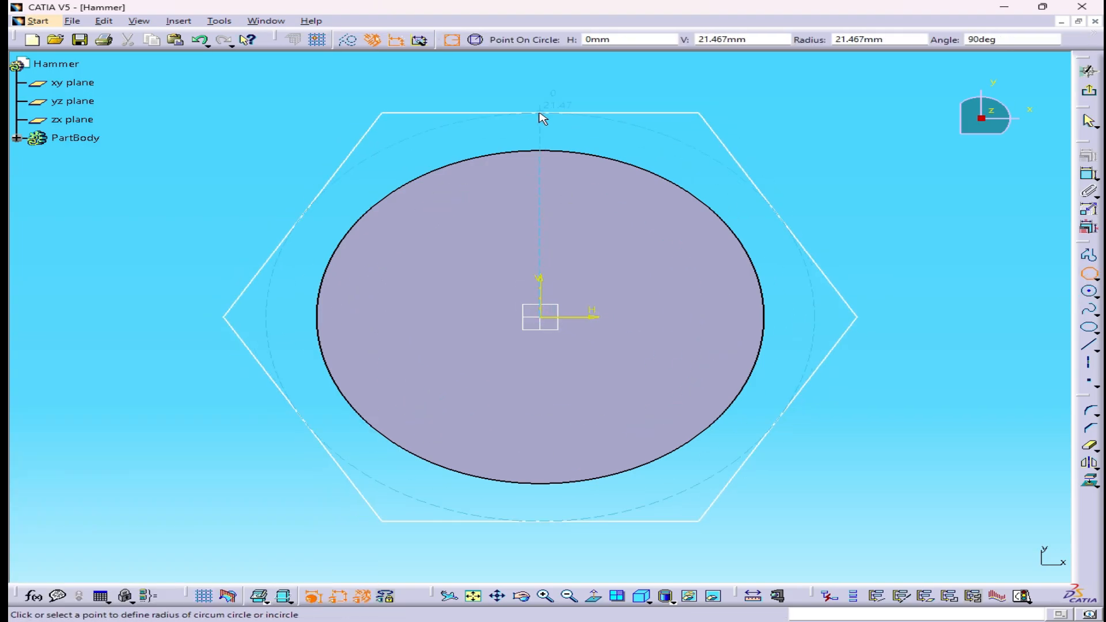
click(543, 118)
click(1086, 175)
click(634, 206)
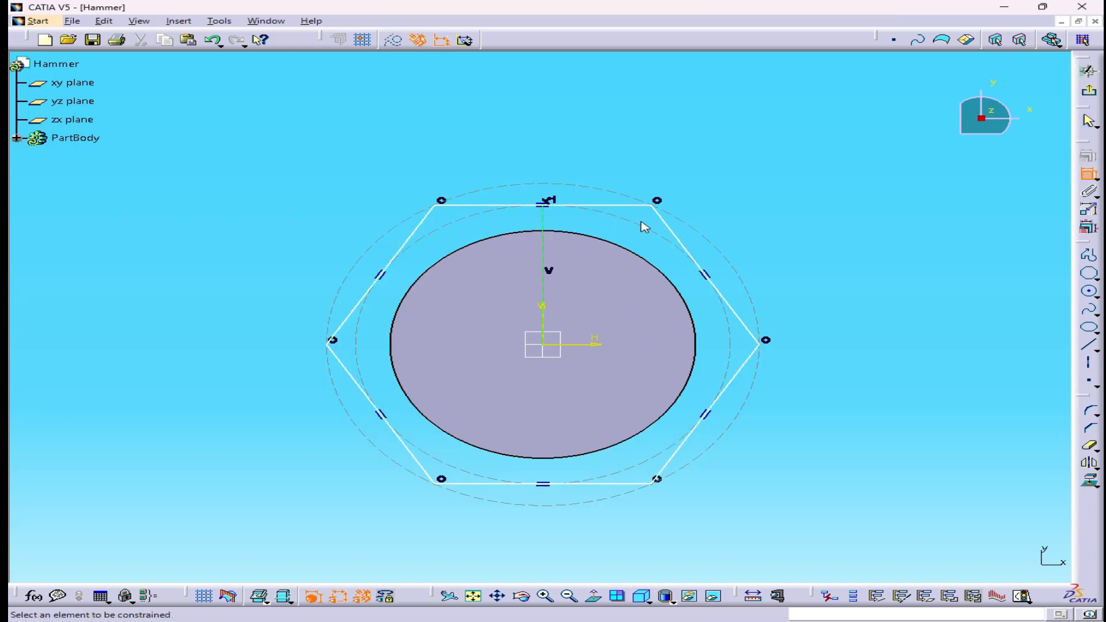
click(617, 484)
double_click(878, 340)
text(27)
key(Return)
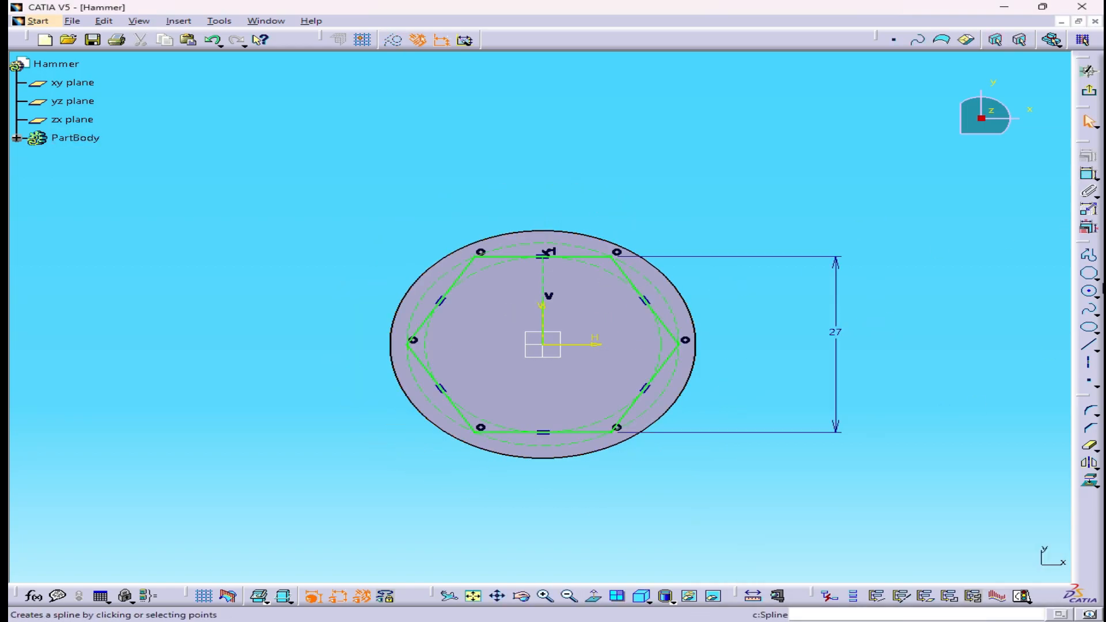
click(601, 256)
click(602, 432)
right_click(778, 341)
click(829, 417)
click(753, 370)
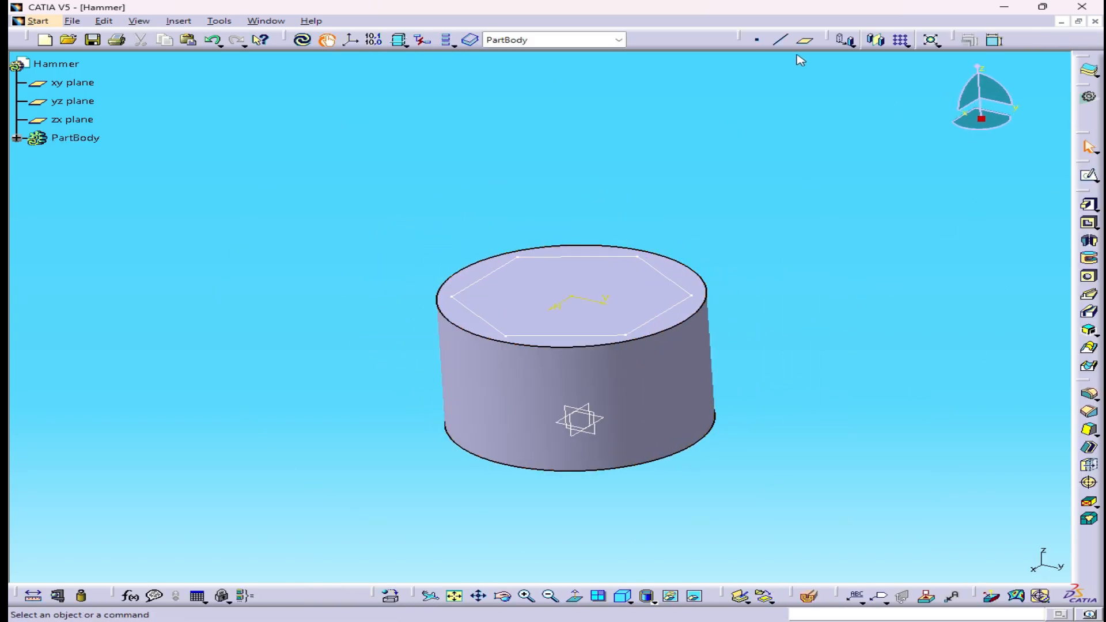
- Create a plane offset upward from the cylinder's top face and open a sketch on it
click(644, 295)
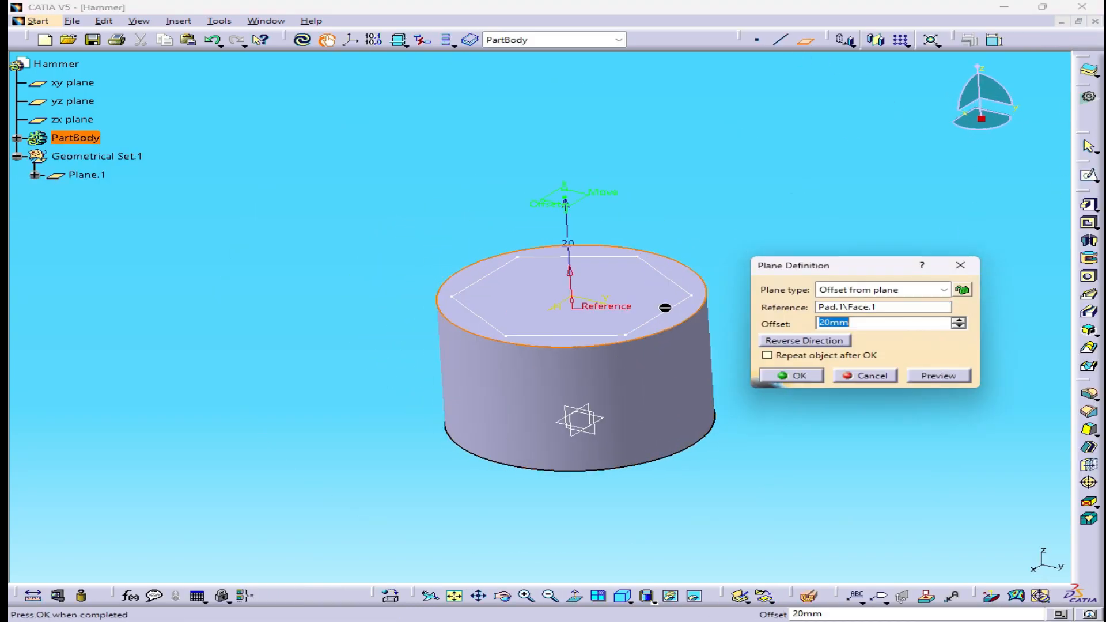
key(Return)
click(1088, 175)
click(583, 246)
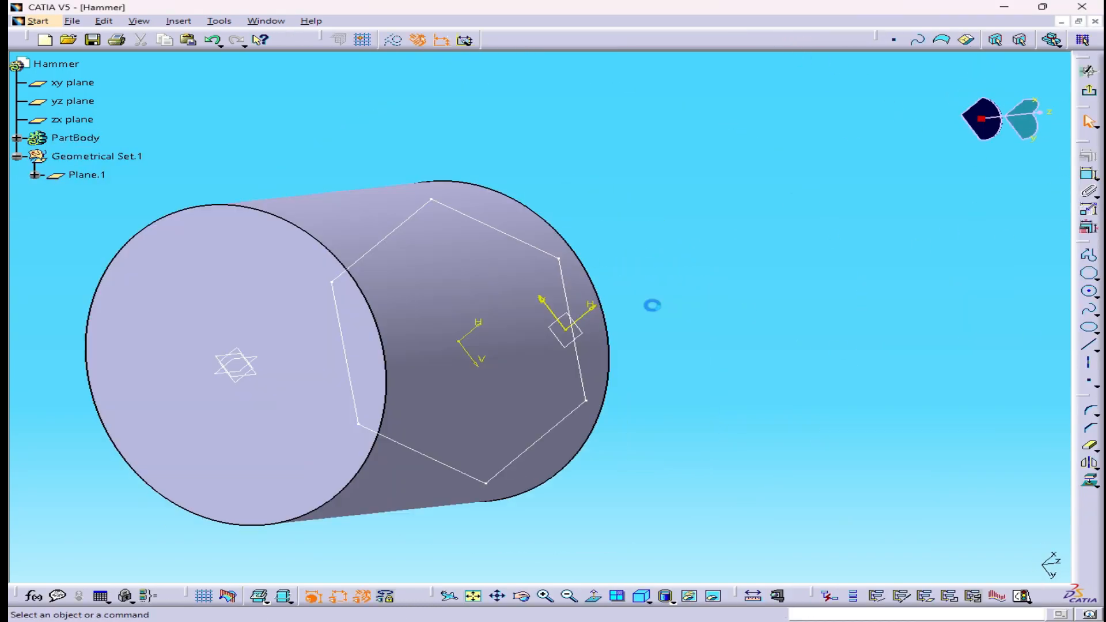
- Sketch a second hexagon centred on the origin, set its across-flats distance to 17 mm and leave the sketch
click(1089, 274)
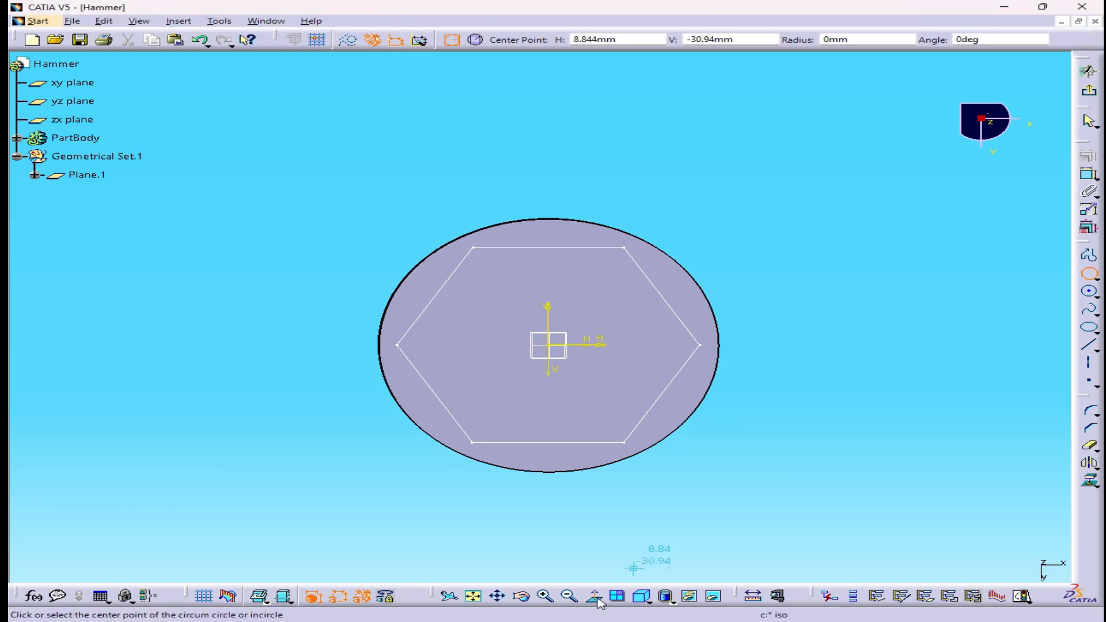
click(550, 345)
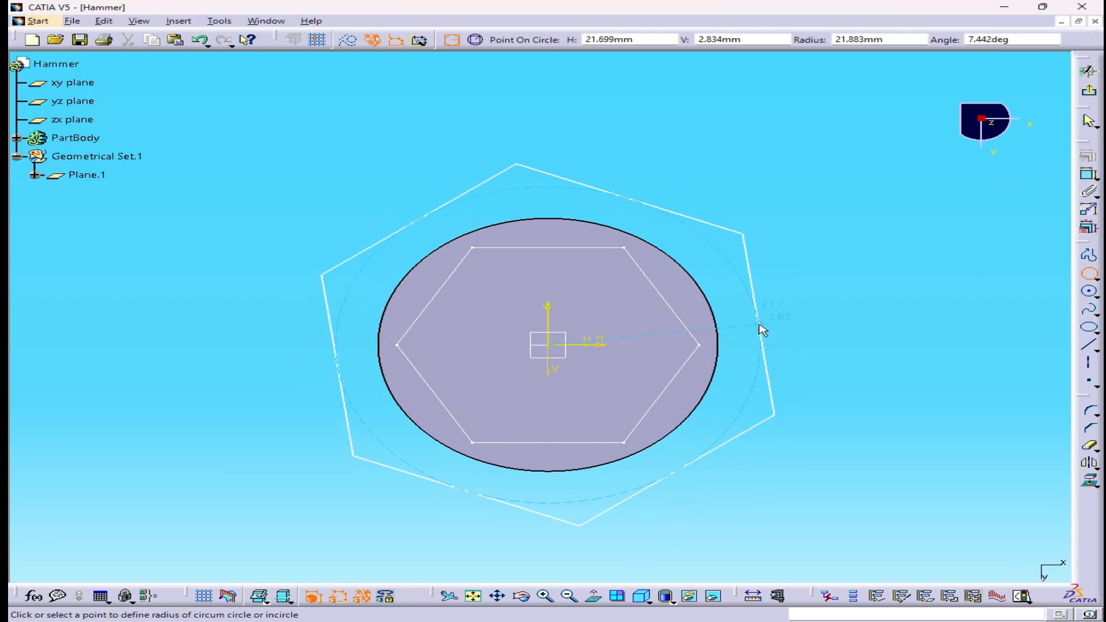
click(550, 174)
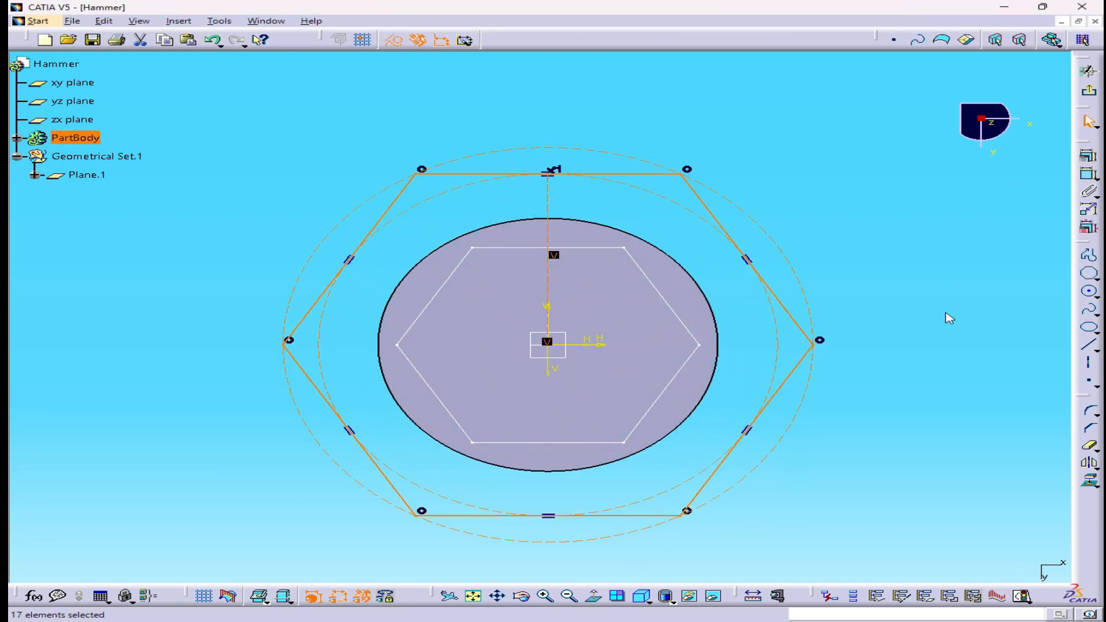
click(1084, 179)
click(651, 174)
click(656, 515)
click(959, 362)
double_click(960, 363)
text(17)
key(Return)
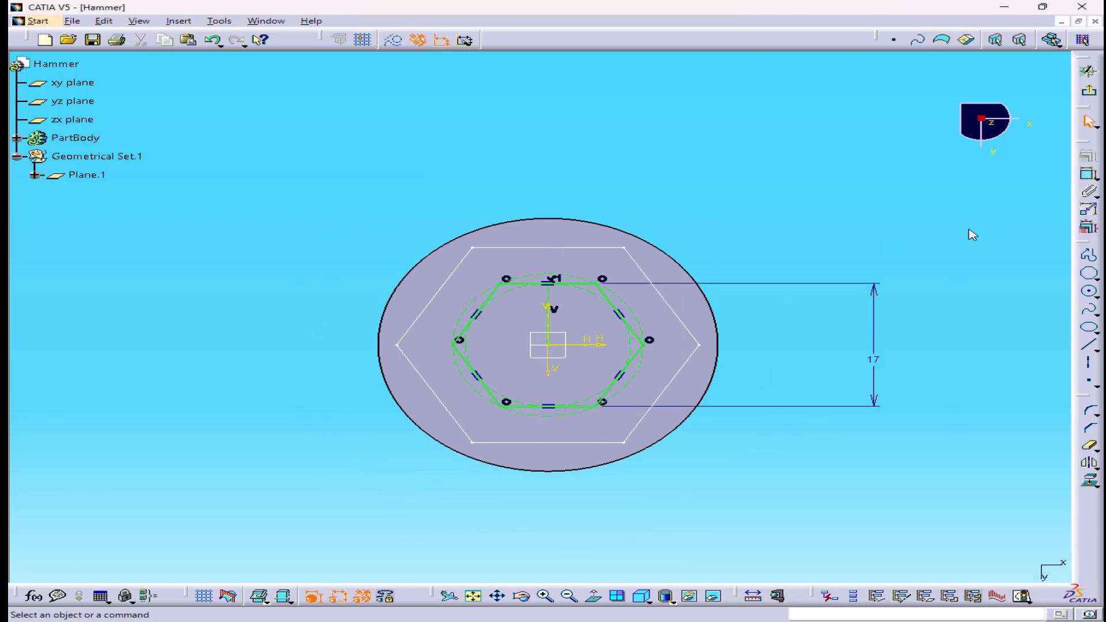
click(1088, 91)
- Create a second plane offset 24 mm above the cylinder's top face and open a sketch on it
mouse_move(765, 250)
middle_down()
mouse_move(652, 438)
mouse_move(665, 433)
middle_up()
click(854, 252)
click(622, 596)
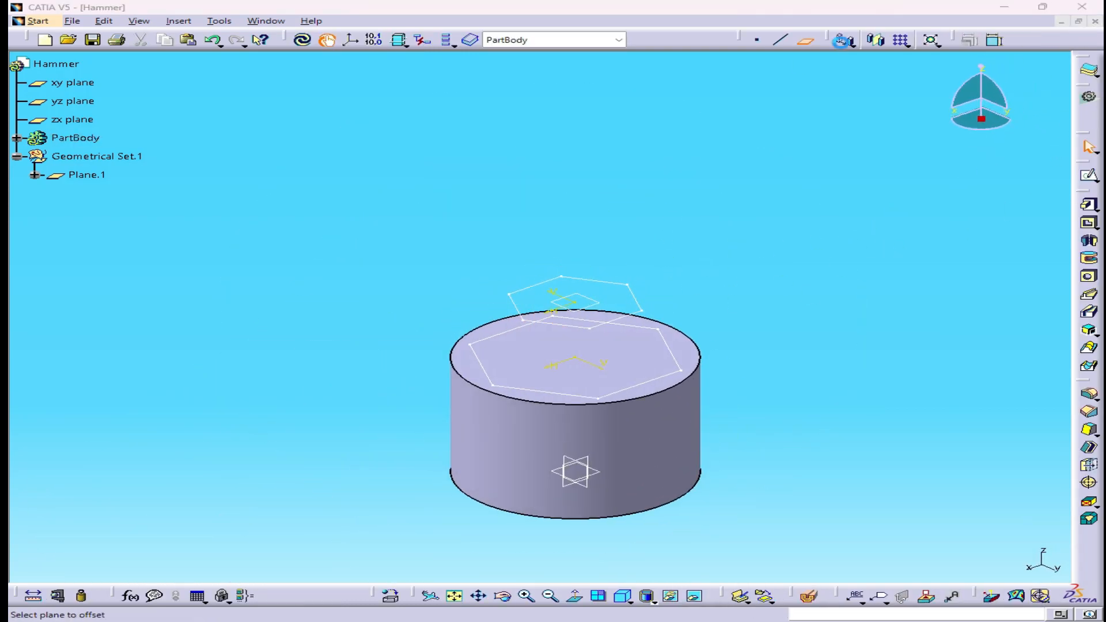
click(806, 43)
click(639, 358)
double_click(869, 329)
text(24)
key(Return)
click(1088, 176)
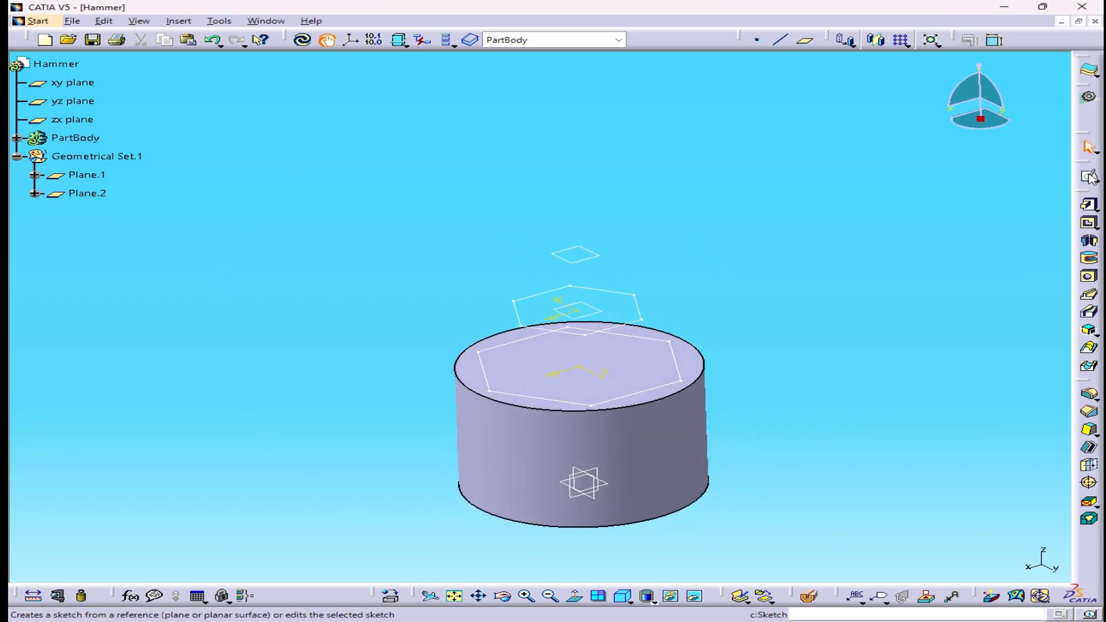
click(574, 258)
- Sketch a circle centred on the origin of the upper plane, dimension its diameter and leave the sketch
click(1089, 273)
click(540, 316)
click(720, 253)
double_click(845, 209)
key(Return)
click(676, 420)
mouse_move(676, 391)
middle_down()
mouse_move(677, 420)
mouse_move(663, 334)
middle_up()
click(1088, 91)
- Start a multi-sections solid with the lower hexagon, the middle hexagon and the upper circle as its sections
click(765, 323)
scroll(449, 355, down, 1)
mouse_move(765, 323)
middle_down()
mouse_move(450, 355)
mouse_move(373, 278)
mouse_move(403, 249)
middle_up()
scroll(403, 249, down, 1)
click(1089, 348)
click(667, 271)
click(679, 199)
- Create an extremum closing point on the circle section and preview the multi-sections solid
mouse_move(624, 285)
middle_down()
mouse_move(541, 257)
mouse_move(542, 302)
middle_up()
right_click(683, 178)
click(741, 261)
middle_drag(481, 225, 403, 269)
click(1015, 560)
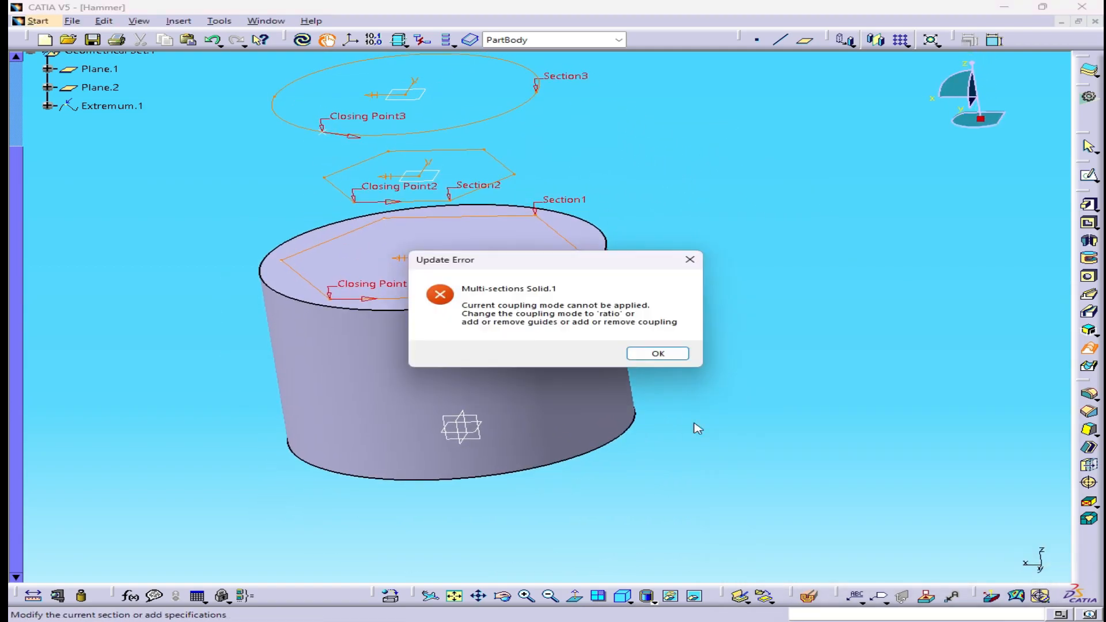
key(Return)
- Change the section coupling to Ratio and create the multi-sections solid
click(870, 378)
click(1035, 396)
click(899, 409)
click(1004, 559)
click(868, 564)
- Sketch a rectangle on the zx plane directly above the narrowed neck
middle_drag(539, 302, 634, 301)
click(1091, 176)
middle_drag(513, 400, 489, 380)
click(568, 402)
mouse_move(599, 351)
middle_down()
mouse_move(605, 452)
mouse_move(612, 316)
mouse_move(610, 455)
middle_up()
click(593, 596)
middle_drag(526, 287, 540, 452)
click(1097, 278)
click(890, 284)
click(419, 118)
click(775, 303)
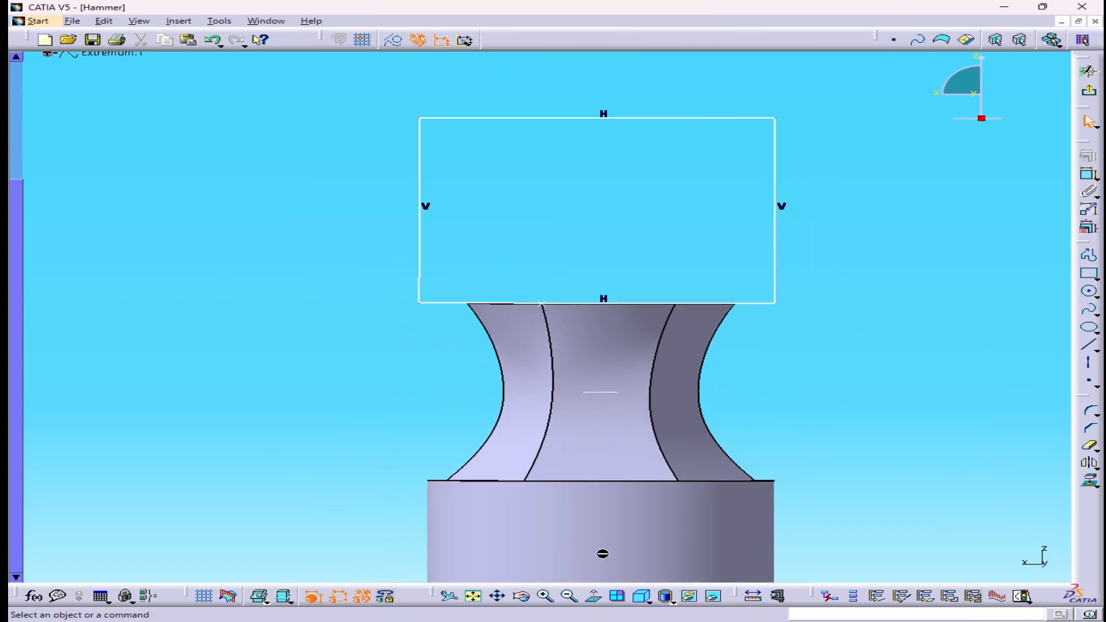
click(593, 596)
- Dimension the rectangle to a width of 35 mm and a height of 45 mm
click(1088, 174)
click(604, 105)
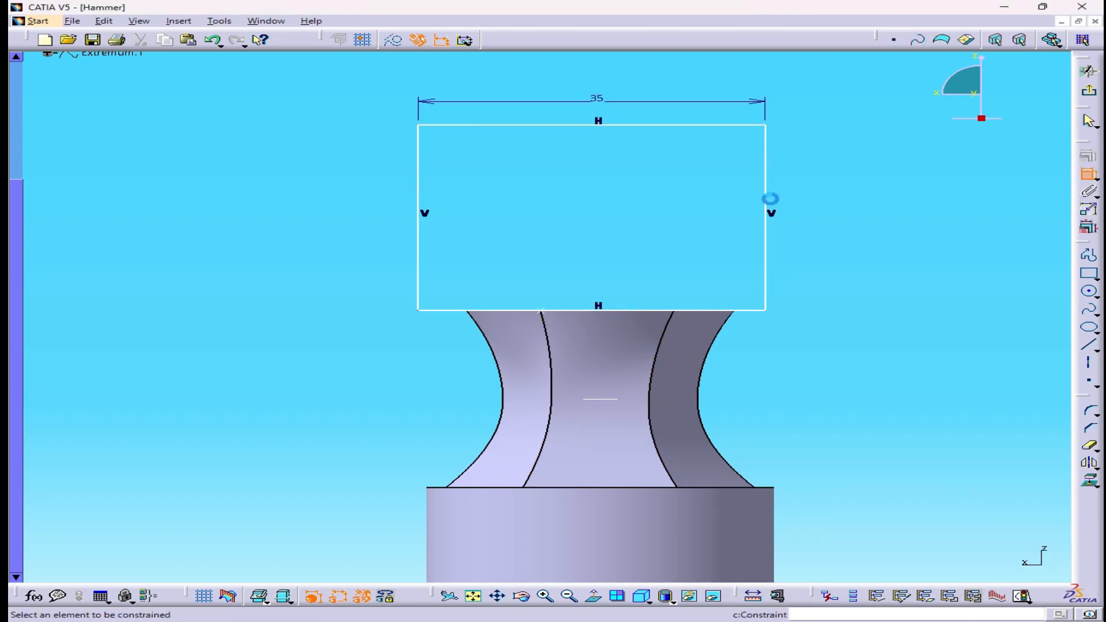
double_click(365, 205)
text(45)
key(Return)
- Make the rectangle's bottom edge coincident with the top of the neck
middle_drag(412, 171, 455, 248)
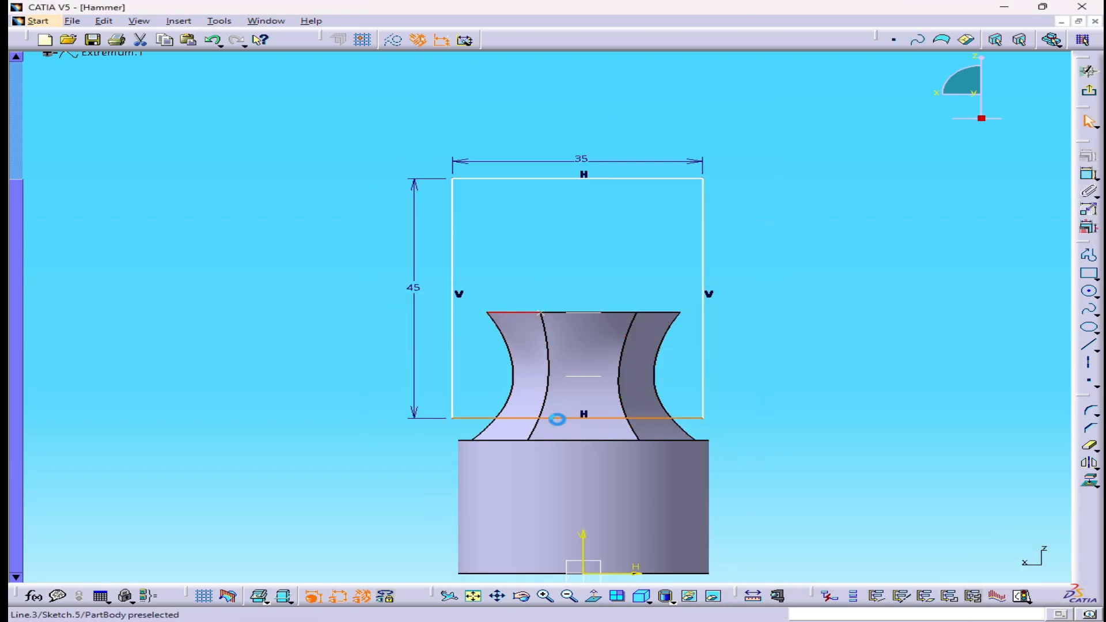
click(567, 425)
right_click(814, 370)
click(868, 486)
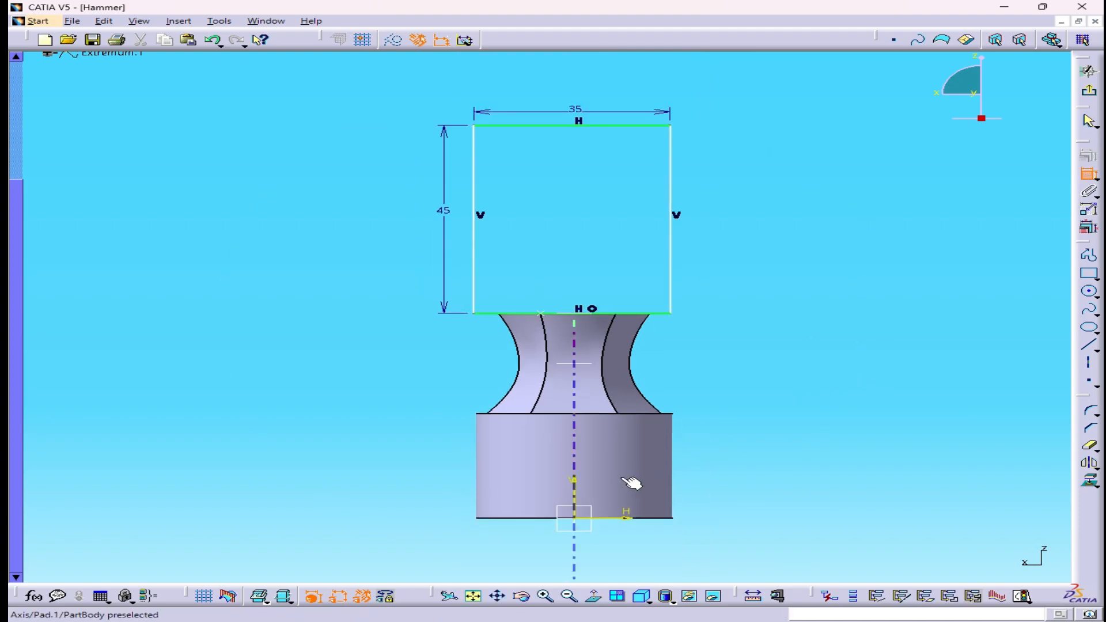
- Set the distance from the cylinder's axis to the rectangle's right side to 35/2 mm
click(672, 276)
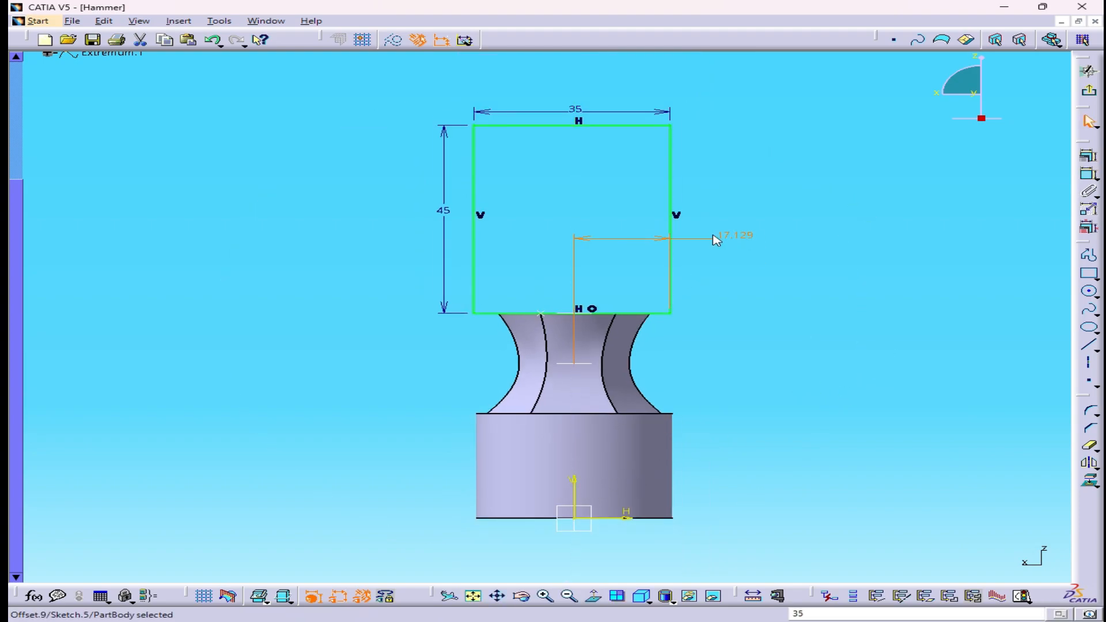
double_click(621, 237)
text(35/2)
key(Return)
- Draw a vertical line upward from the middle of the rectangle's top edge and set its length to 50 mm
middle_drag(883, 382, 907, 311)
click(1088, 255)
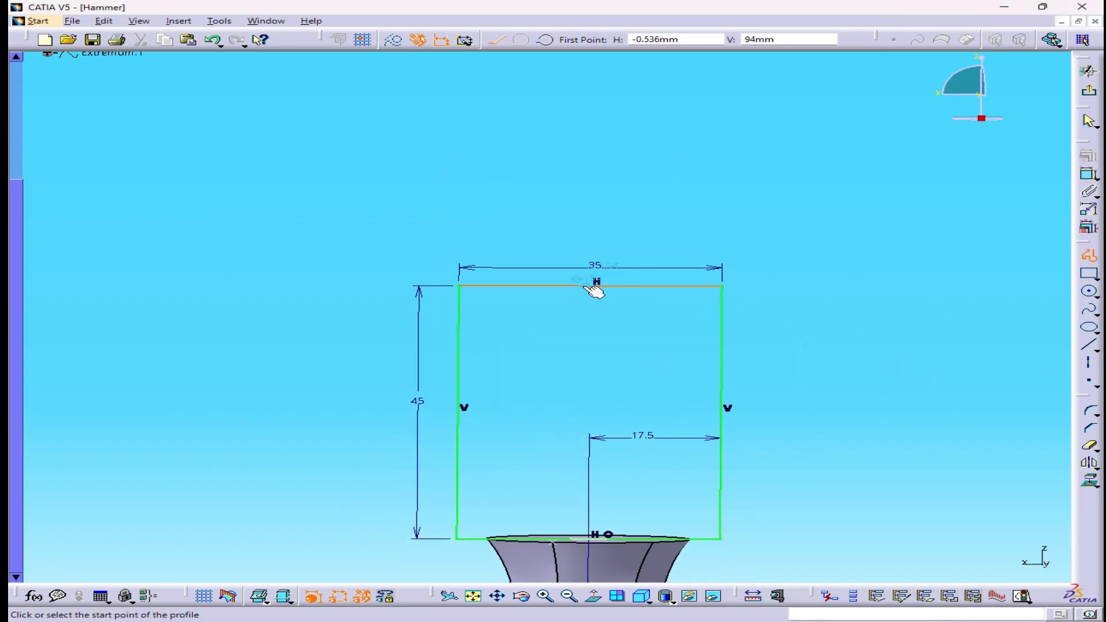
click(595, 597)
click(597, 285)
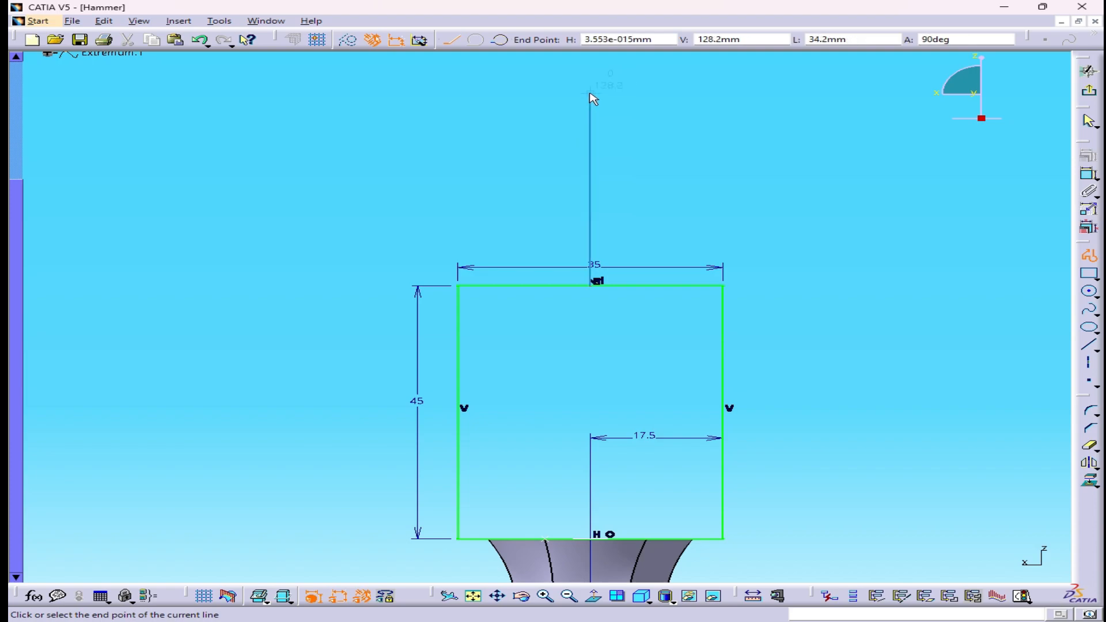
double_click(590, 93)
click(1089, 179)
click(706, 205)
double_click(705, 205)
text(50)
key(Return)
- Draw a three-point spline from the rectangle's upper-left corner to the line's top end and make it tangent to the left side
middle_drag(707, 196, 689, 322)
click(721, 532)
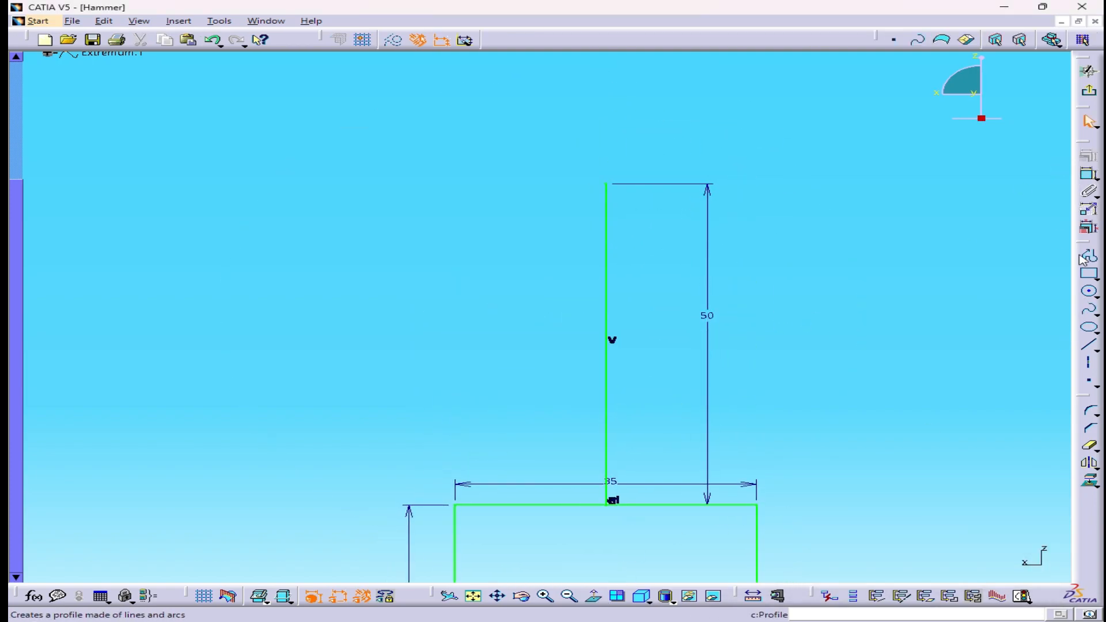
click(1089, 310)
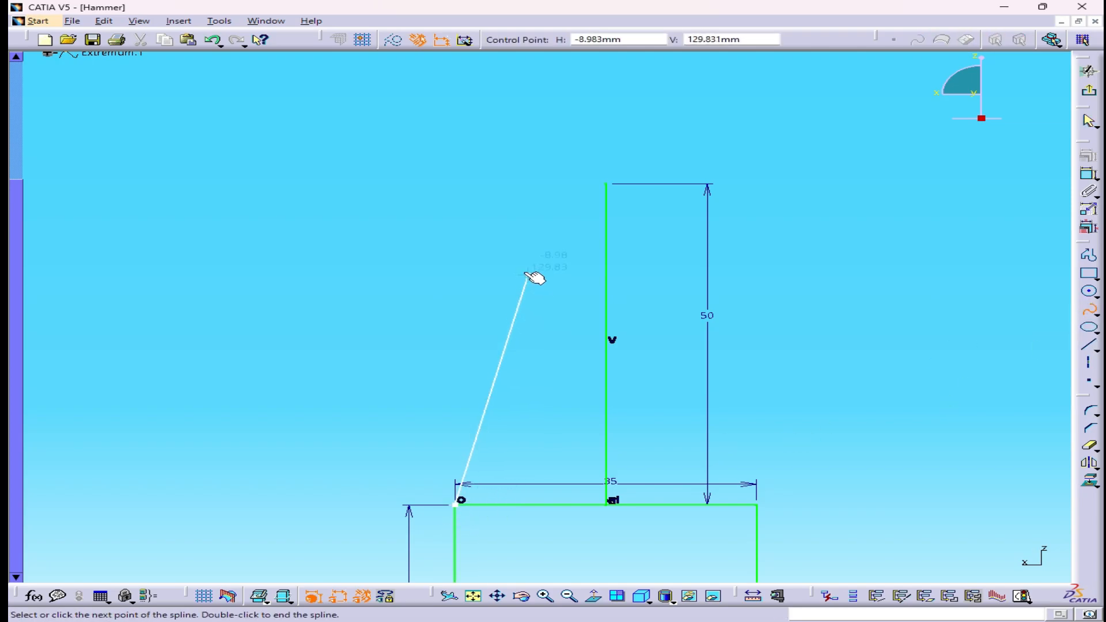
double_click(602, 184)
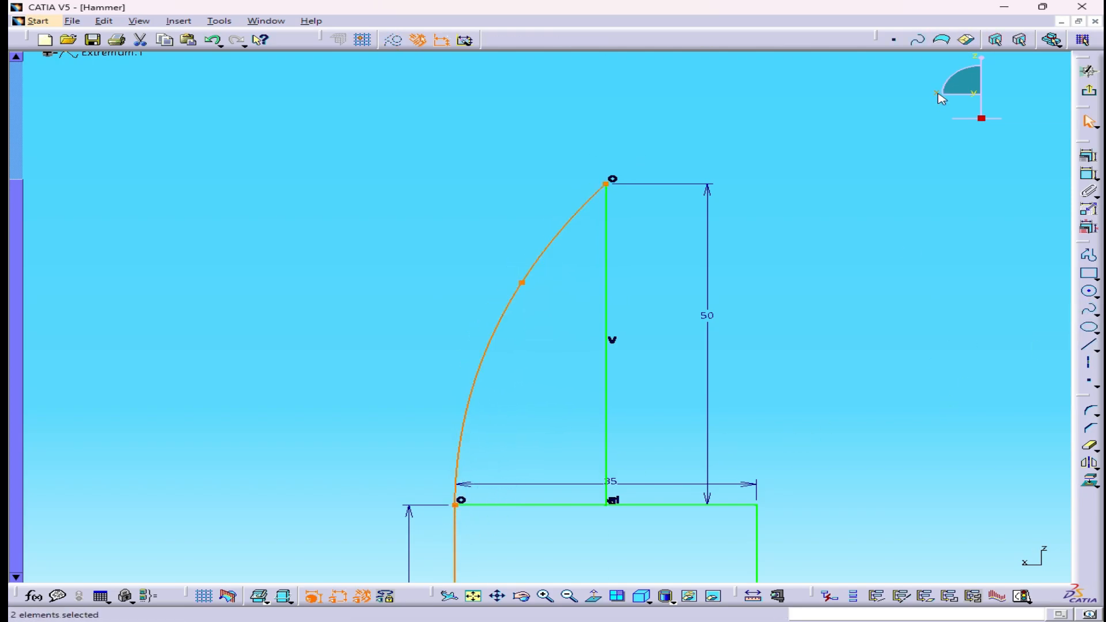
click(1088, 156)
click(970, 414)
click(949, 558)
- Draw a second spline between the vertical line's two ends and adjust its middle point so it bows left
click(1082, 273)
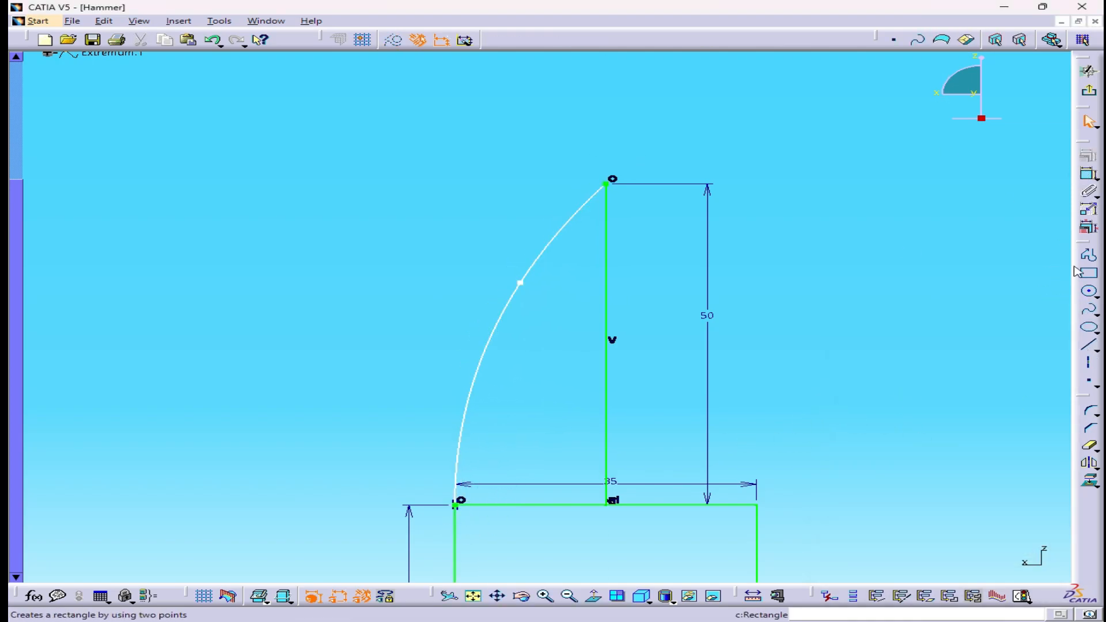
click(1089, 315)
double_click(606, 505)
drag(548, 329, 569, 335)
- Trim away the left half of the rectangle's top edge and remove the vertical line to close the claw profile
middle_drag(645, 322, 644, 283)
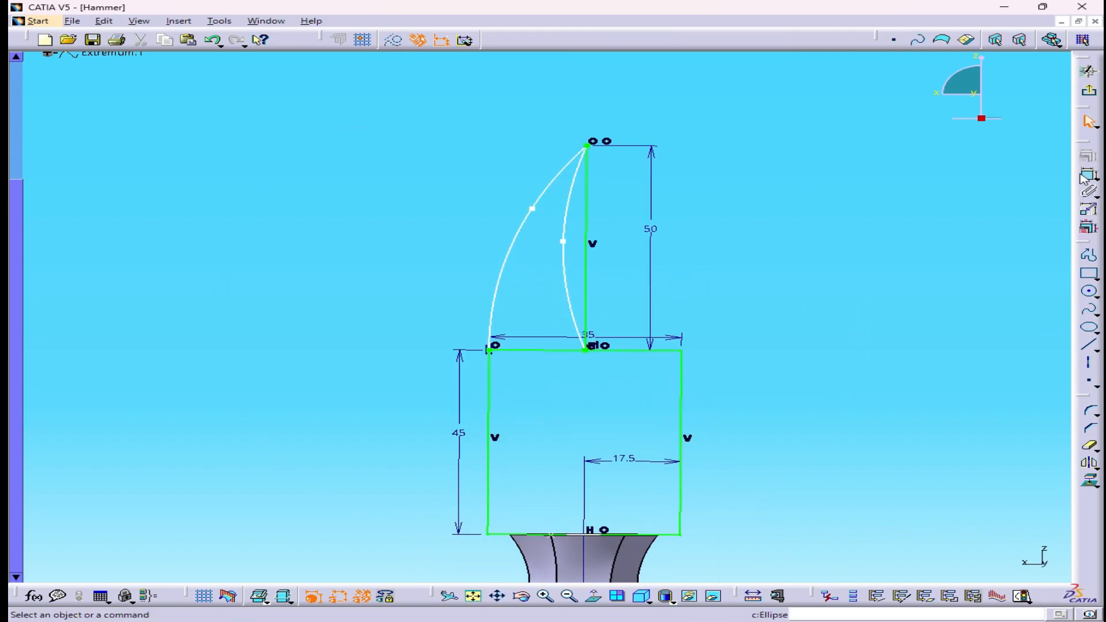
click(1091, 443)
click(536, 350)
click(598, 345)
click(604, 347)
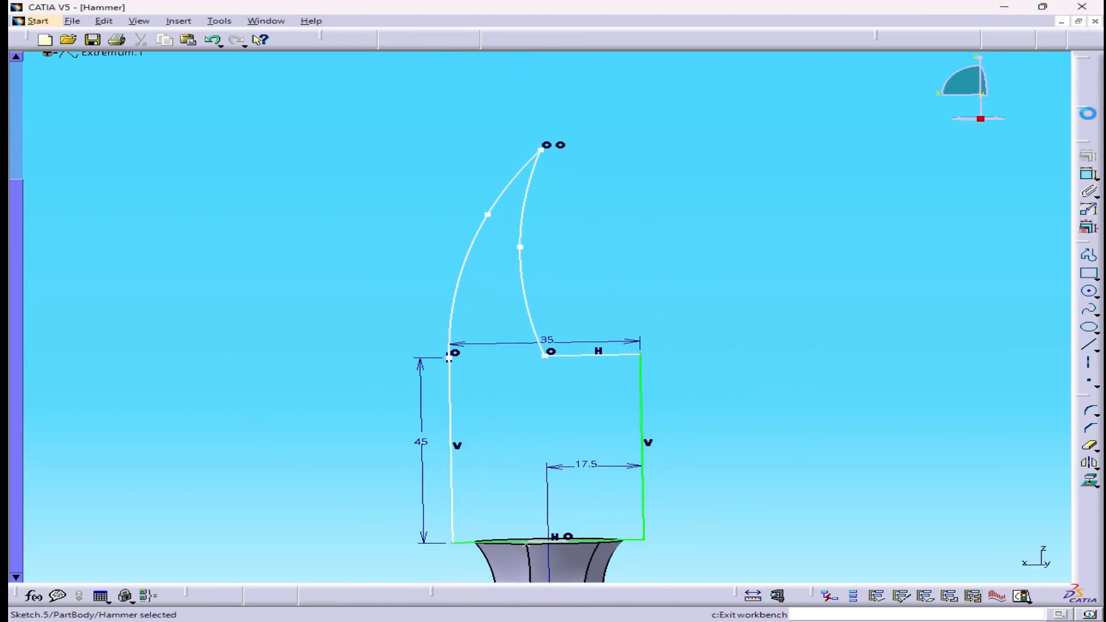
- Pad the claw profile with a length of 15 mm and mirrored extent
click(1088, 205)
click(845, 495)
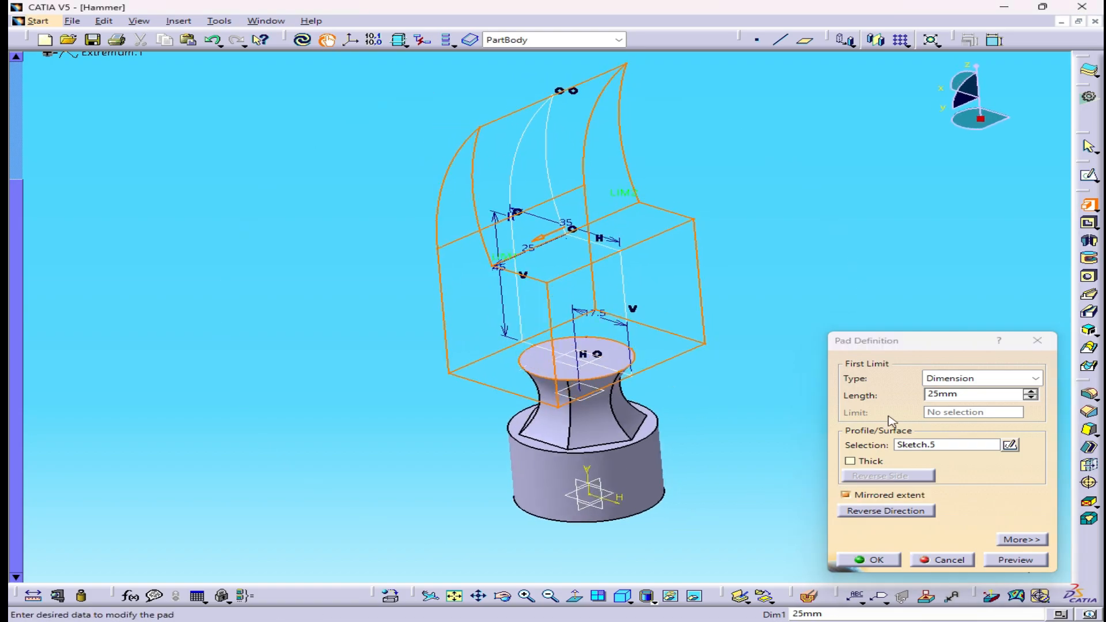
text(15)
click(1028, 564)
click(869, 563)
- Fillet the inner edge between the claw and the block with a 15 mm radius
middle_drag(797, 263, 818, 348)
click(1089, 394)
middle_drag(648, 318, 636, 200)
click(755, 281)
double_click(258, 252)
text(15)
click(439, 459)
click(455, 293)
- Sketch a narrow V-shaped triangle on the yz plane, from the middle of the block's upper edge to the claw's top
middle_drag(685, 230, 642, 240)
click(1089, 175)
middle_drag(651, 463, 668, 444)
click(656, 455)
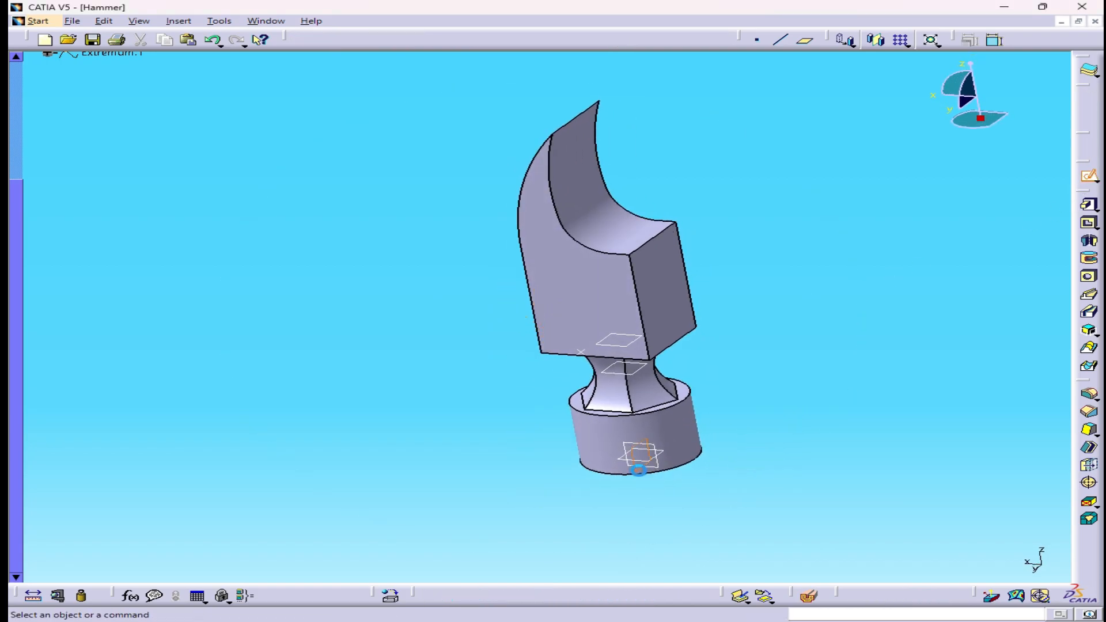
click(1088, 255)
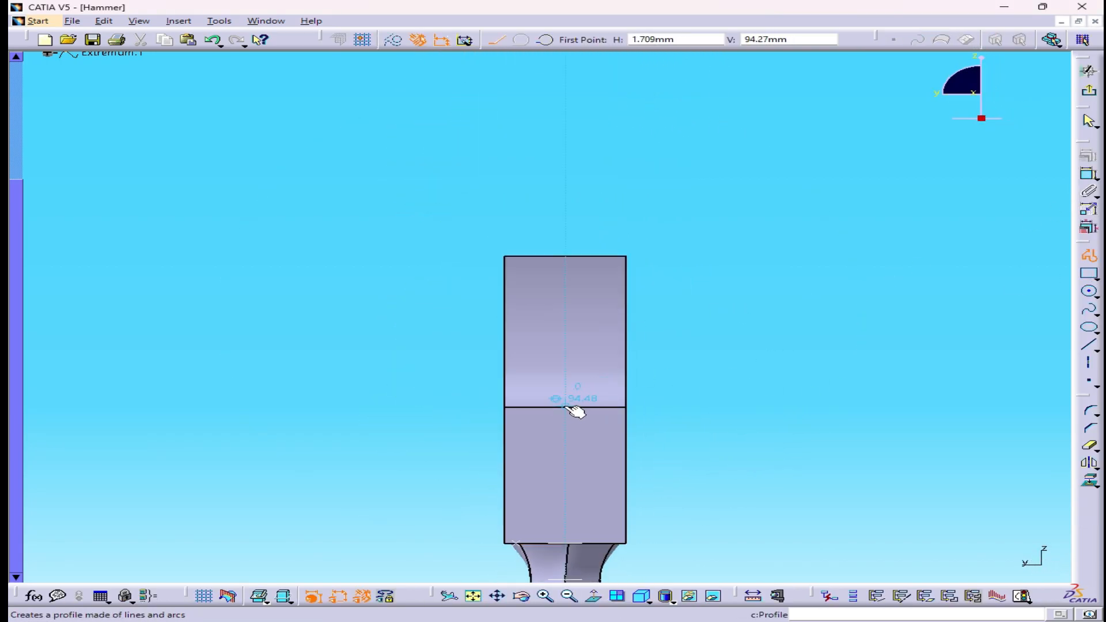
click(564, 407)
click(585, 255)
click(565, 407)
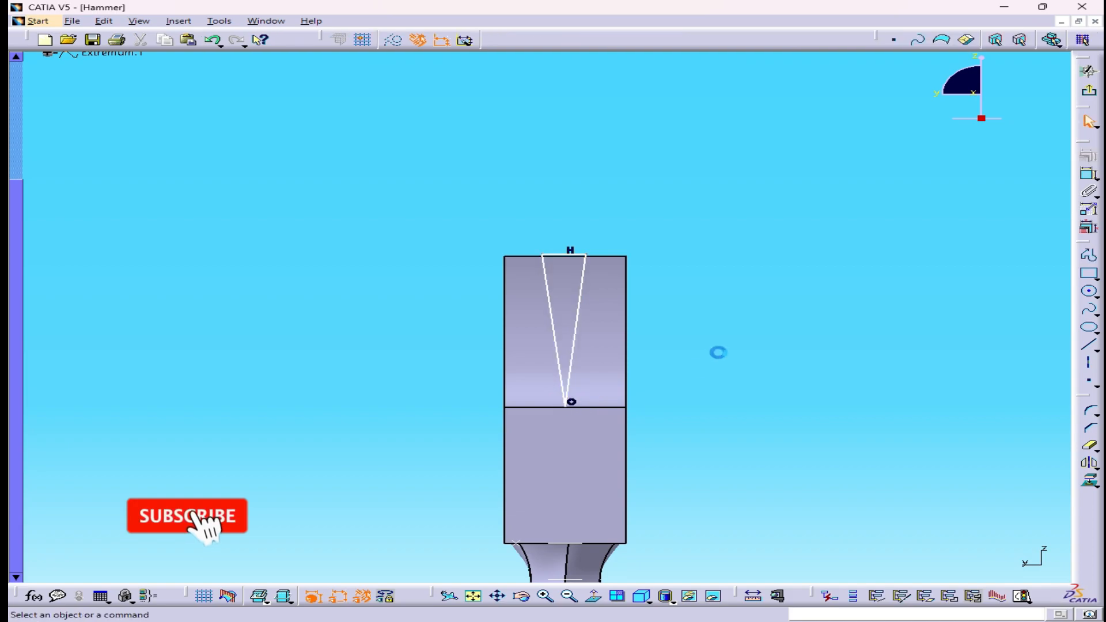
- Set the width of the triangle's top edge to 10 mm
click(1089, 173)
click(579, 255)
click(563, 203)
double_click(563, 203)
text(10)
key(Return)
- Make the triangle's top edge coincident with the claw's top edge
middle_drag(599, 254, 582, 239)
click(601, 209)
right_click(811, 182)
click(818, 284)
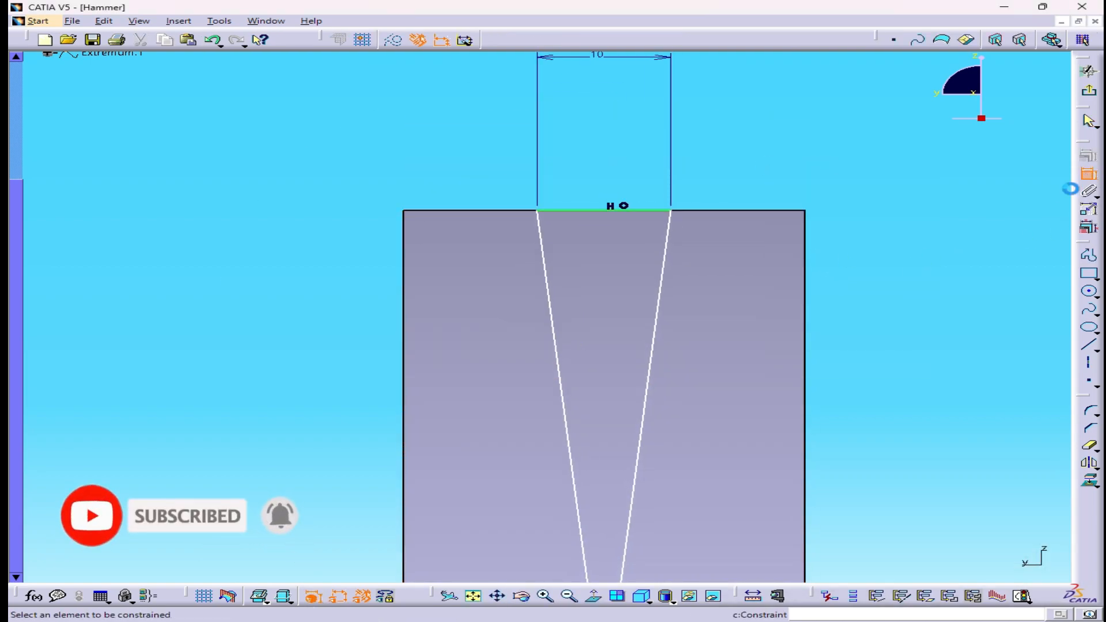
- Dimension the horizontal distance between the triangle's upper-right corner and its lower apex as 5 mm
click(671, 211)
middle_drag(648, 568, 658, 512)
click(650, 515)
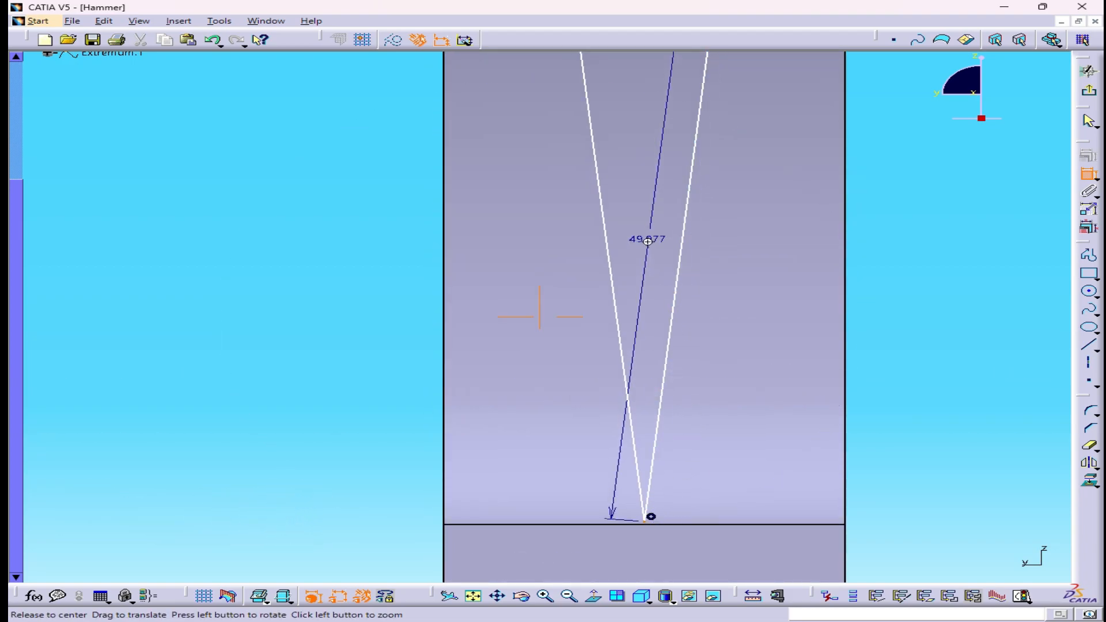
middle_drag(655, 241, 628, 352)
right_click(593, 285)
click(653, 326)
click(627, 259)
double_click(627, 259)
text(5)
key(Return)
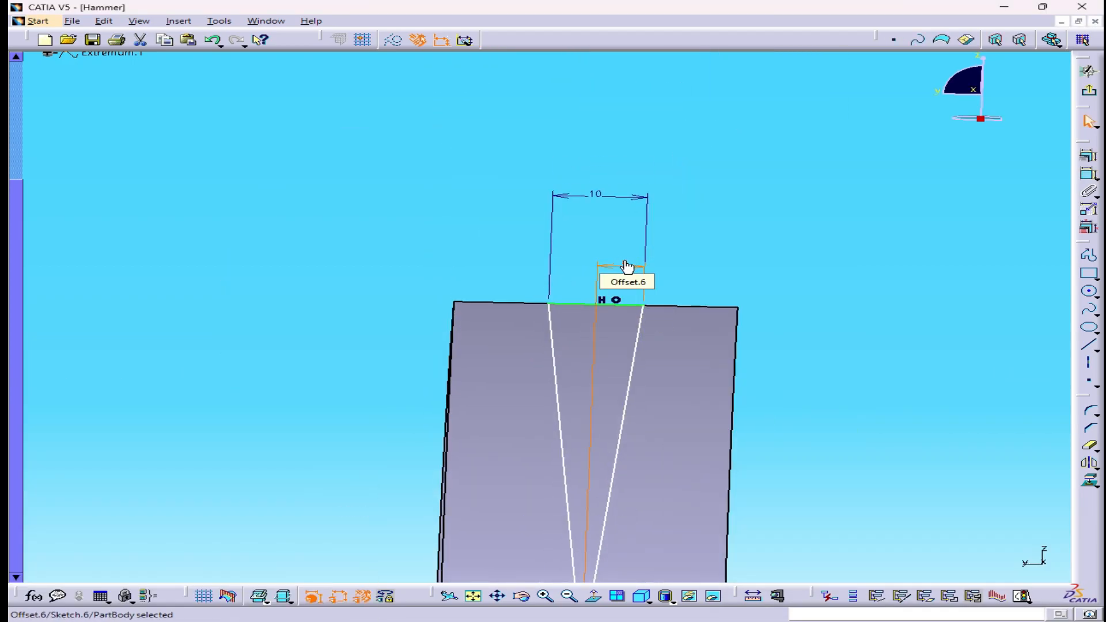
- Cut the V-shaped triangle sketch into the claw as a pocket to form the nail slot
middle_drag(626, 263, 757, 288)
click(546, 417)
middle_drag(632, 363, 718, 315)
mouse_move(576, 463)
middle_down()
mouse_move(654, 304)
mouse_move(548, 371)
mouse_move(511, 370)
mouse_move(725, 379)
middle_up()
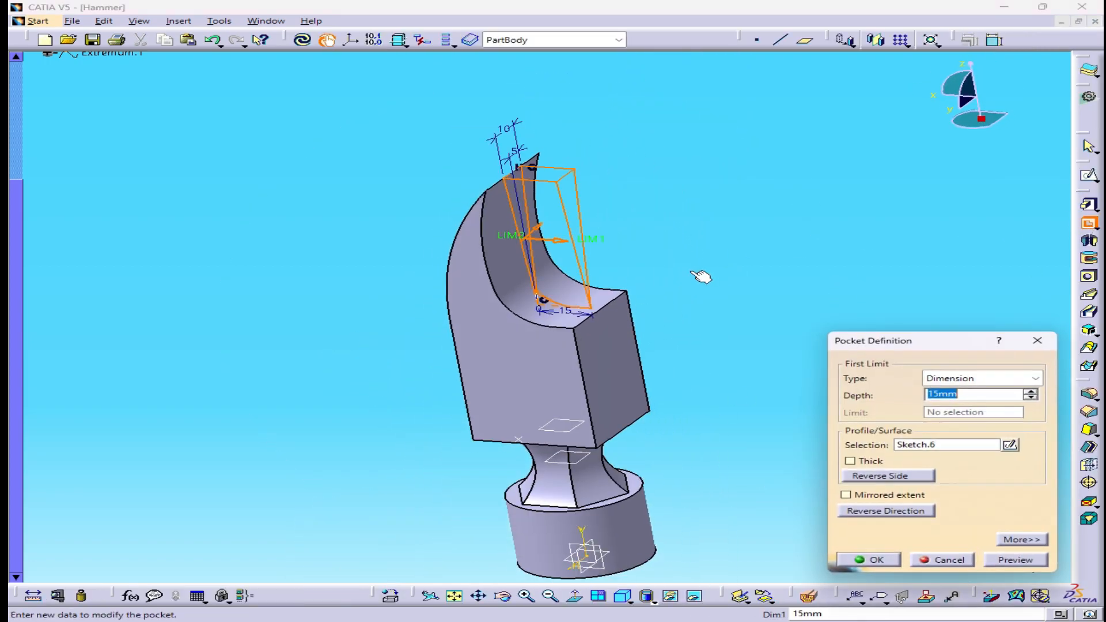
middle_drag(703, 277, 703, 313)
click(869, 558)
middle_drag(916, 231, 824, 286)
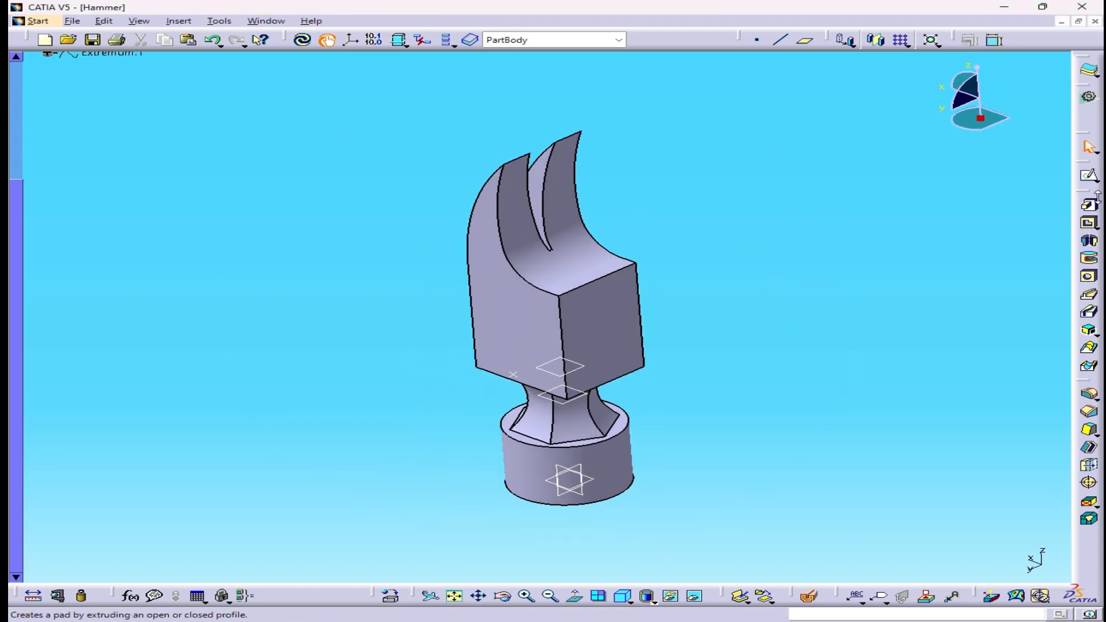
- Sketch a vertical centre line on the block's front face with its ends coincident with the block's upper and lower edges
click(1089, 175)
click(630, 321)
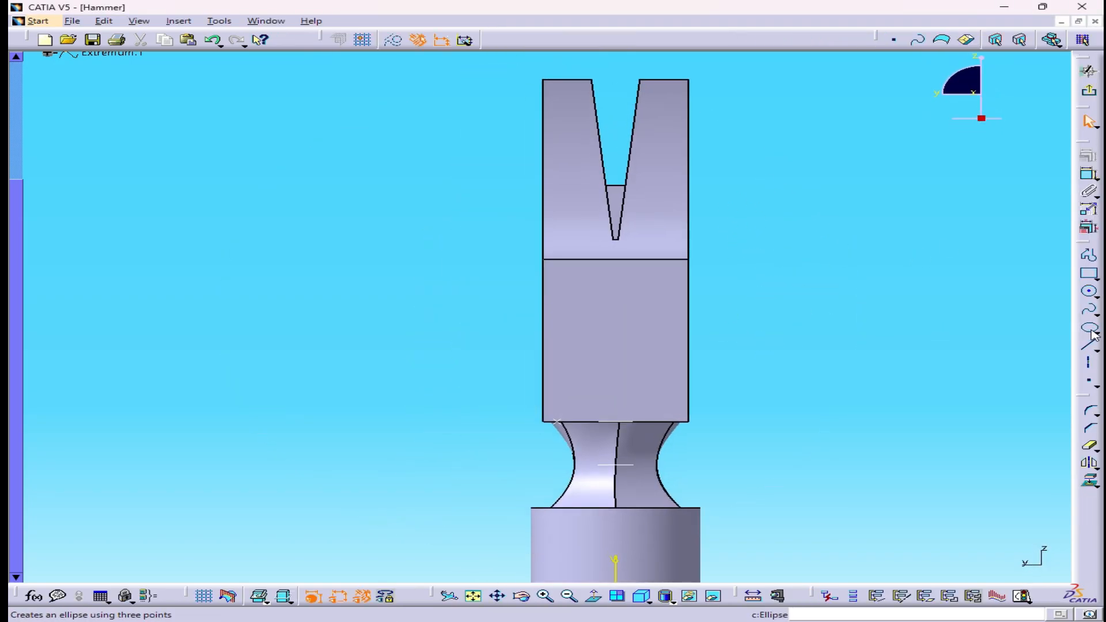
click(1091, 328)
click(1089, 346)
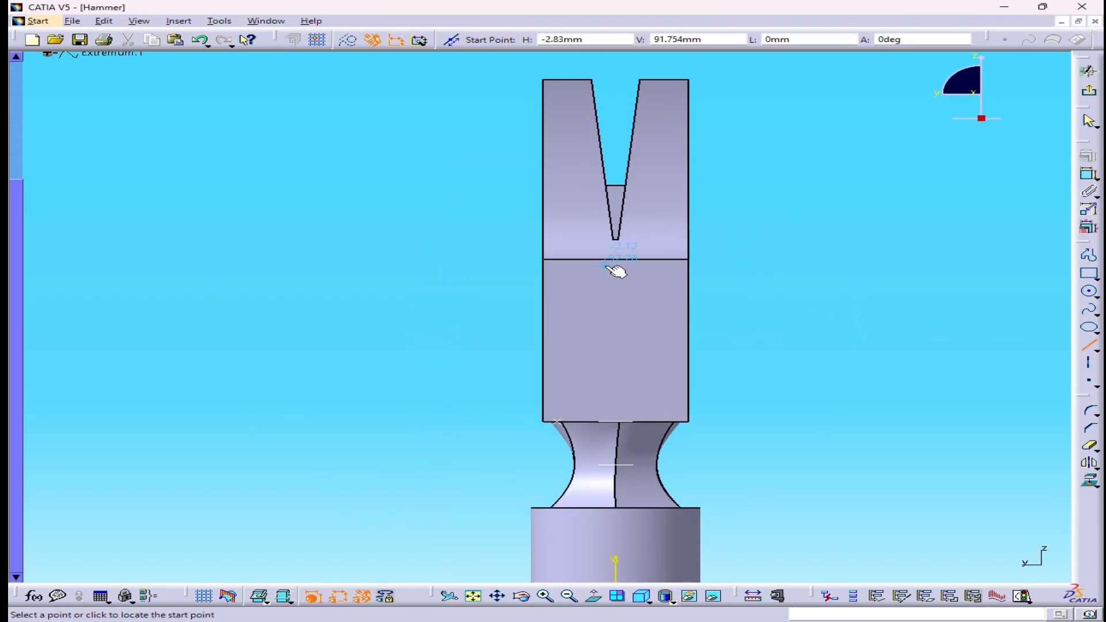
click(616, 421)
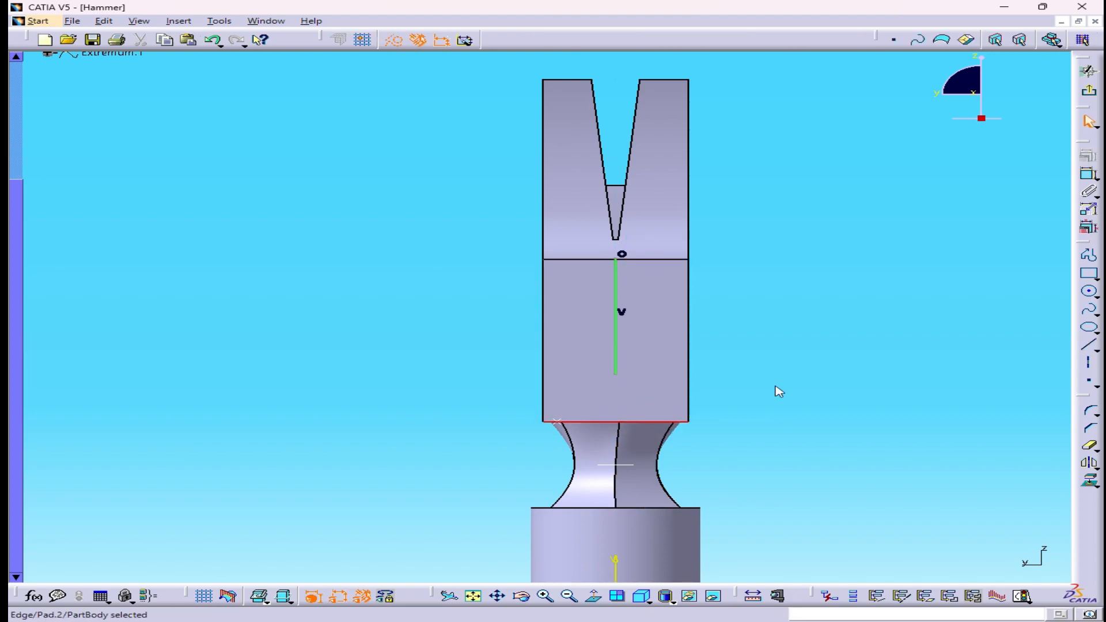
right_click(749, 365)
click(778, 392)
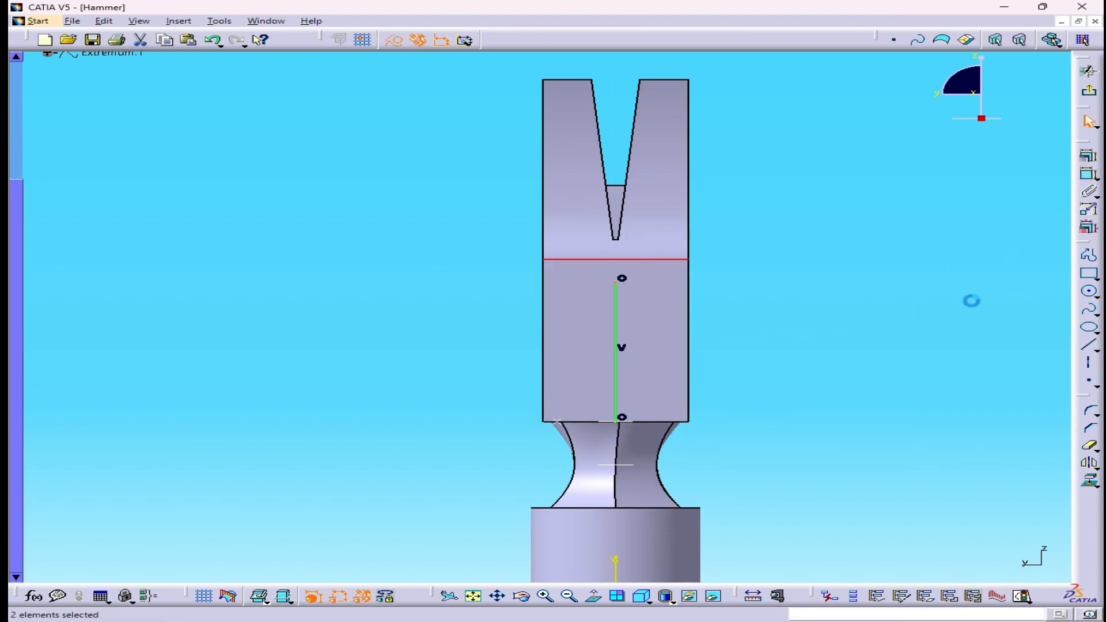
right_click(875, 279)
click(904, 303)
- Draw an upright ellipse centred on the vertical line's midpoint and set its major radius to 15 mm
click(1088, 327)
click(616, 341)
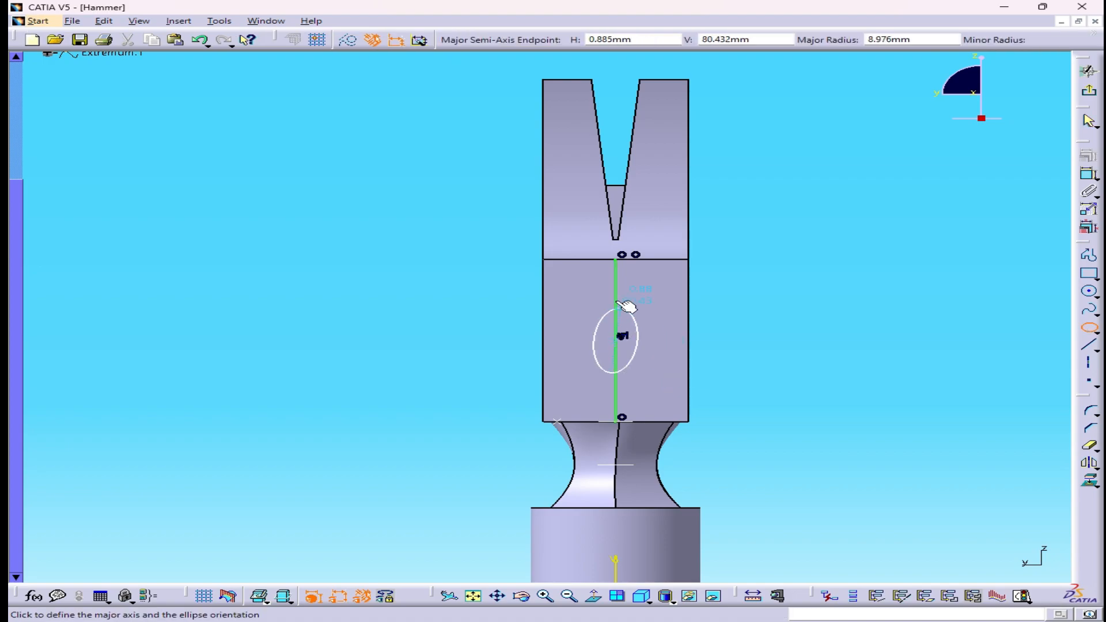
click(628, 273)
click(661, 294)
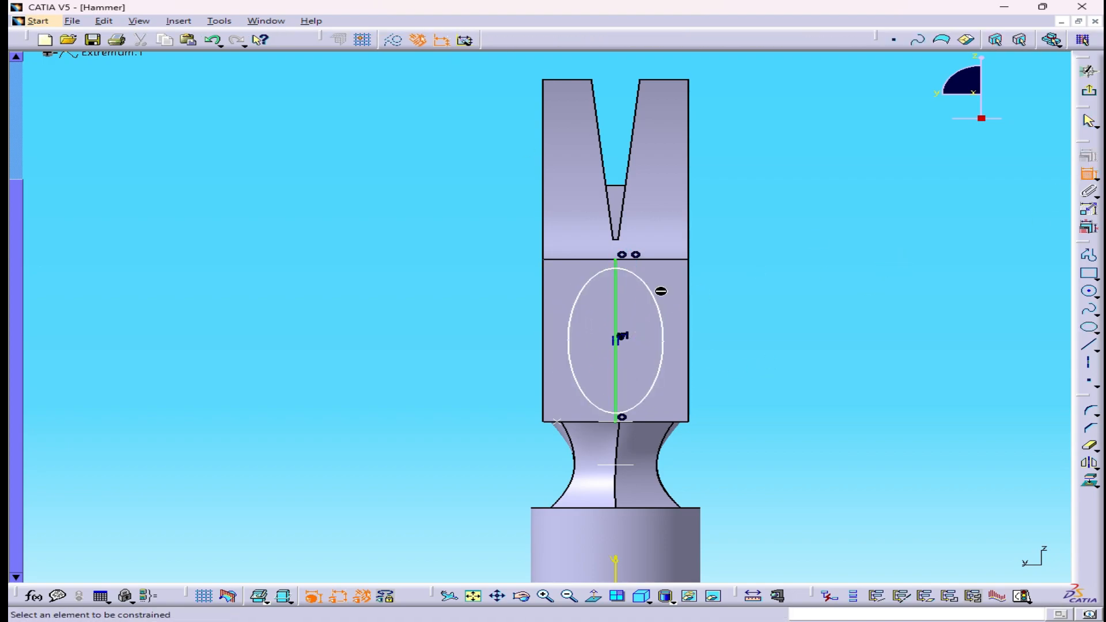
double_click(663, 345)
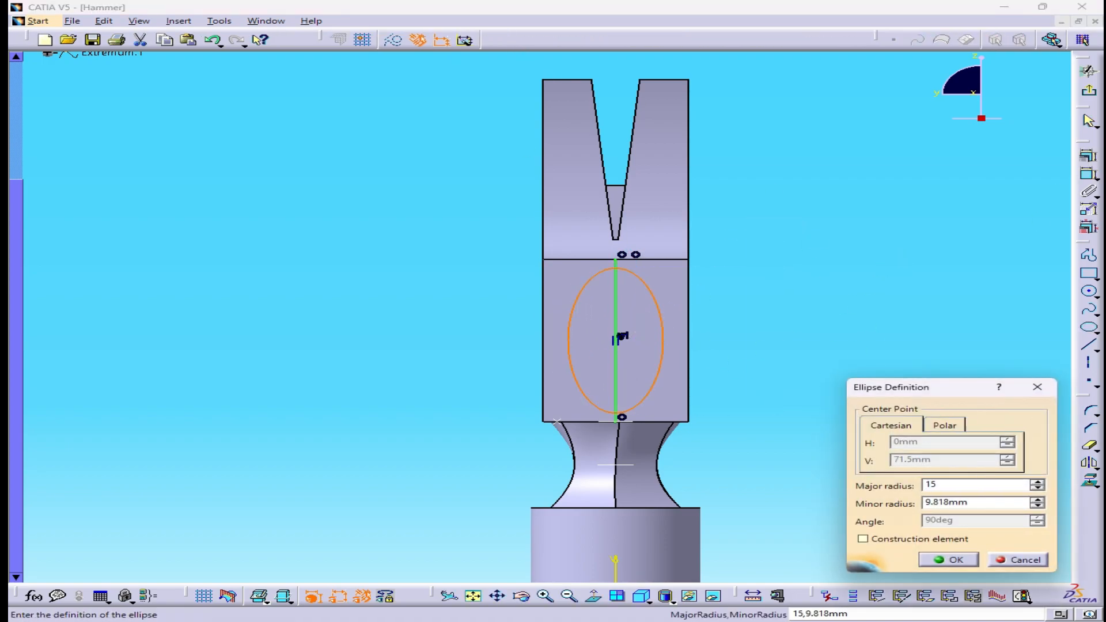
click(939, 562)
- Cut the ellipse sketch through the whole block as a pocket for the handle
mouse_move(818, 339)
middle_down()
mouse_move(738, 321)
mouse_move(613, 344)
mouse_move(602, 289)
mouse_move(766, 311)
middle_up()
click(1088, 91)
click(1088, 223)
middle_drag(662, 277, 821, 259)
drag(519, 222, 424, 231)
click(869, 560)
- Extend the V-slot pocket so that it cuts fully through the back of the claw
middle_drag(714, 276, 538, 380)
middle_drag(433, 455, 622, 272)
click(1089, 223)
drag(556, 291, 475, 301)
click(874, 560)
middle_drag(599, 340, 748, 341)
key(ctrl+u)
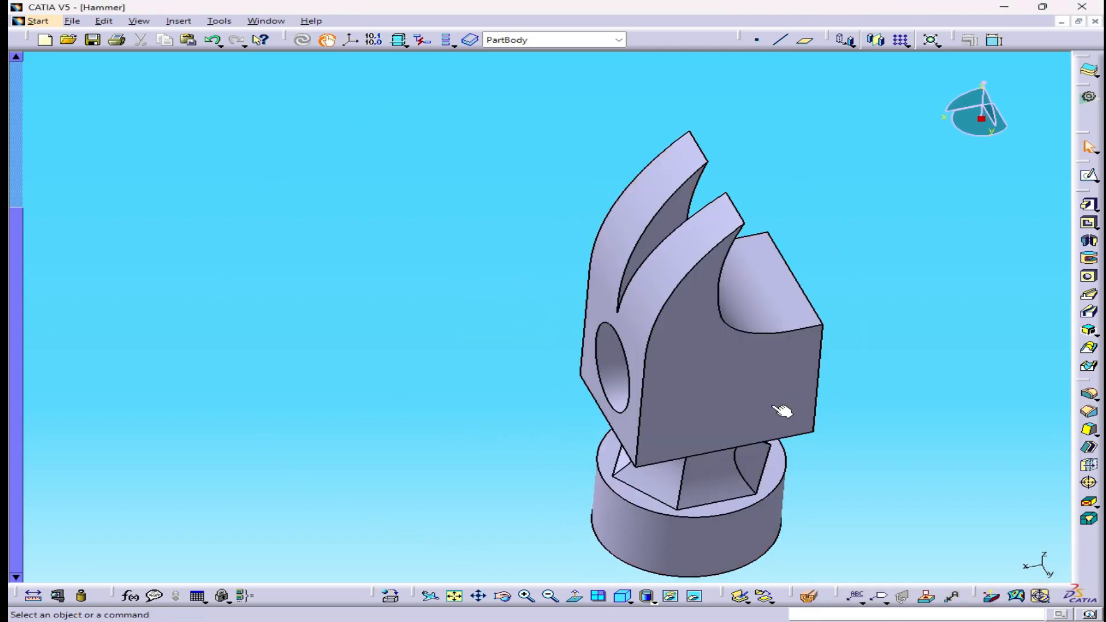
- Create a plane offset 25 mm outward from the block's rear face around the elliptical hole
double_click(308, 42)
drag(372, 314, 467, 35)
middle_drag(423, 306, 622, 323)
click(805, 40)
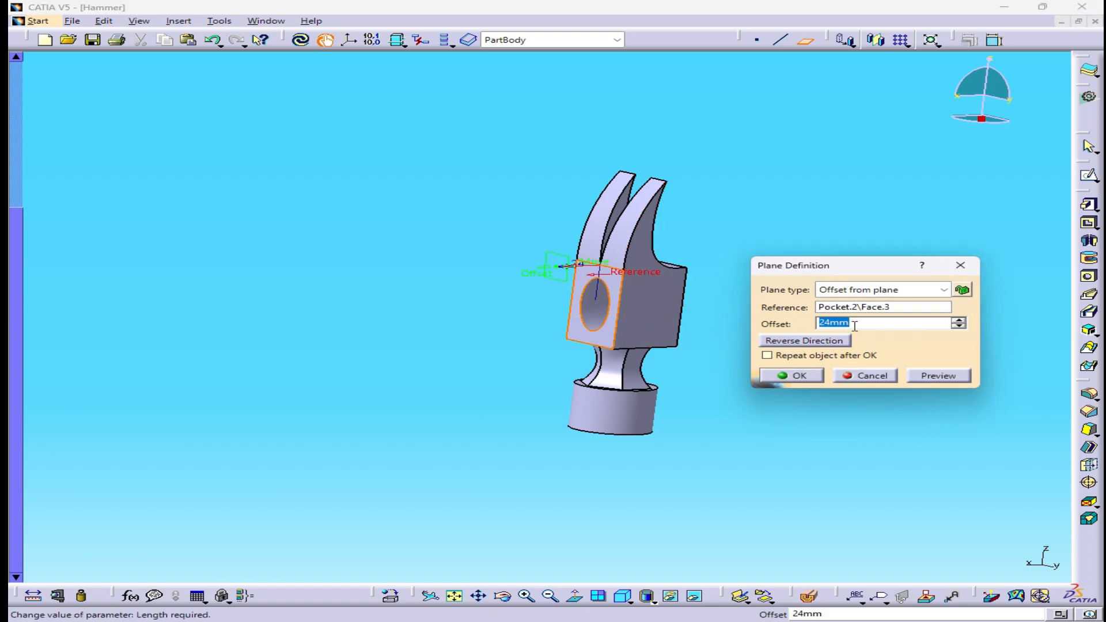
key(Return)
- Create a second plane offset from the rear plane, far out beyond the block's front face
middle_drag(854, 331, 783, 378)
click(804, 40)
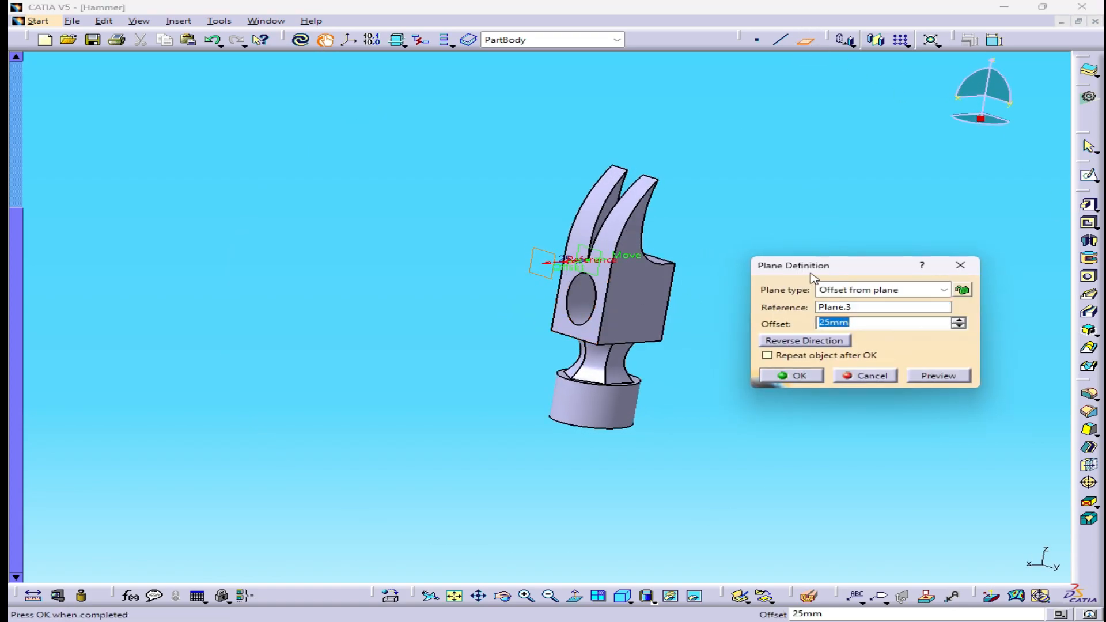
middle_drag(864, 245, 864, 369)
click(928, 377)
click(793, 377)
middle_drag(743, 420, 741, 377)
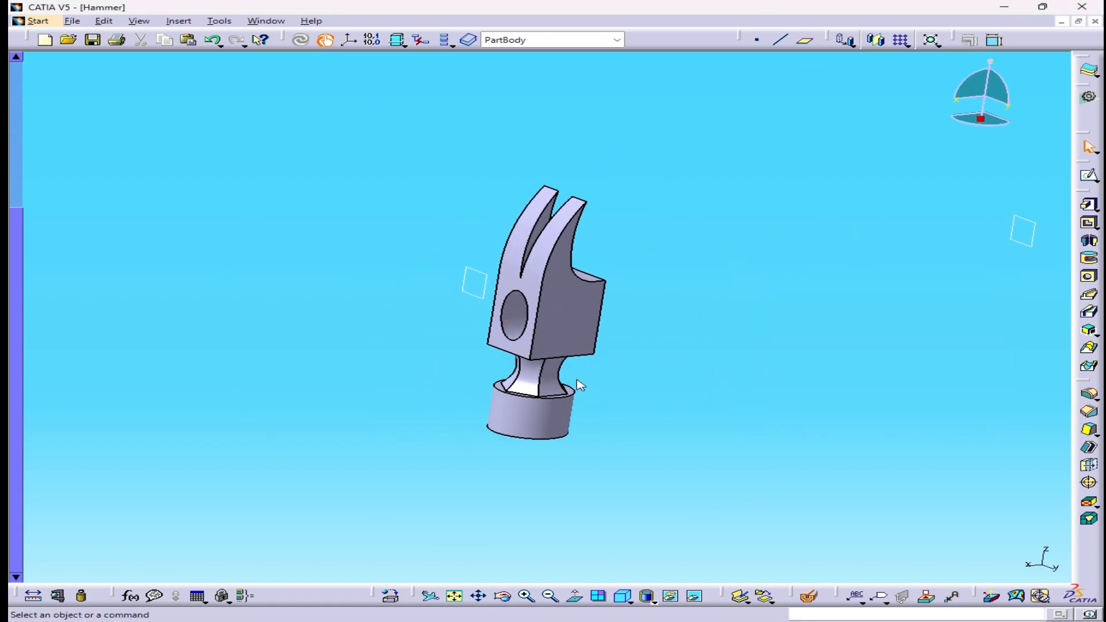
- Project the elliptical hole's edge into a sketch on the near rear plane, and start a sketch on the far front plane
click(455, 596)
middle_drag(476, 432, 616, 358)
mouse_move(732, 245)
middle_down()
mouse_move(669, 222)
mouse_move(723, 209)
middle_up()
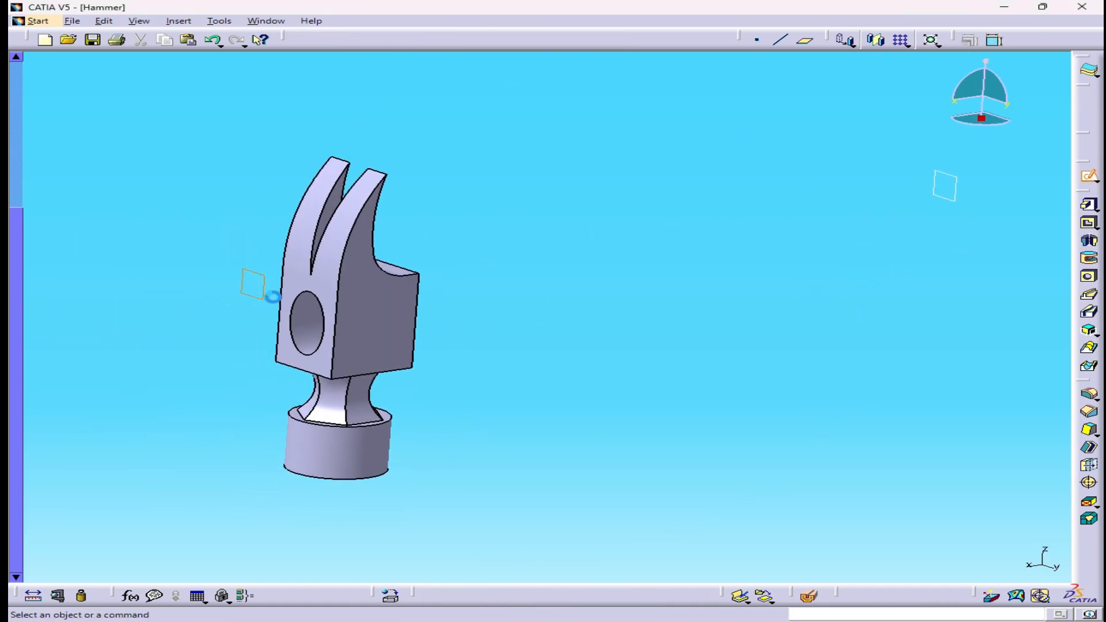
click(261, 297)
click(1089, 481)
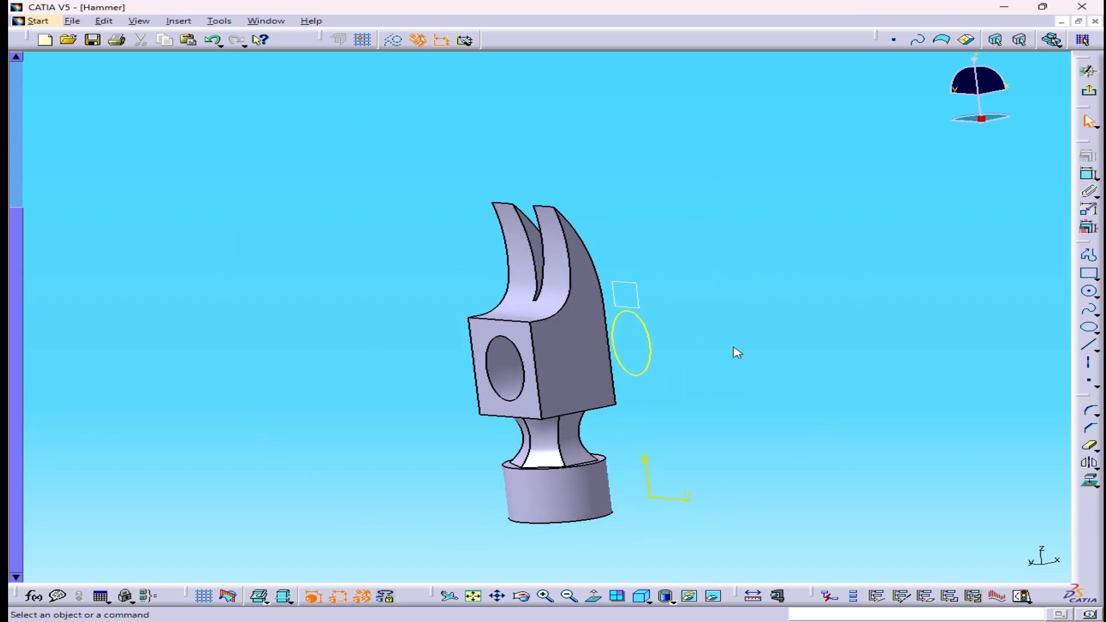
mouse_move(709, 338)
middle_down()
mouse_move(708, 314)
mouse_move(701, 353)
middle_up()
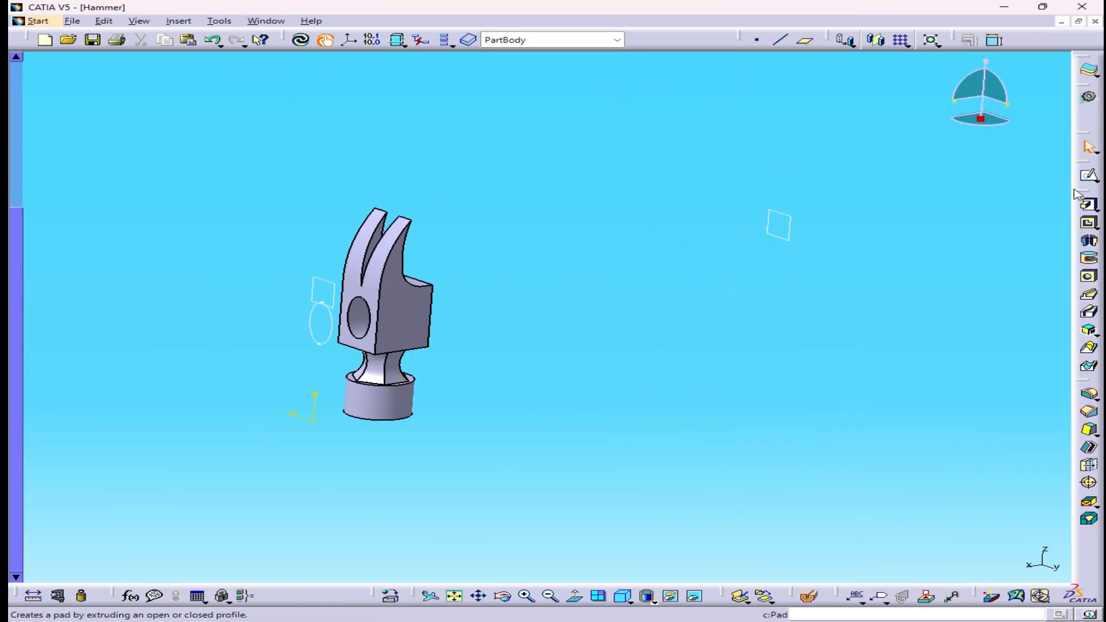
click(788, 233)
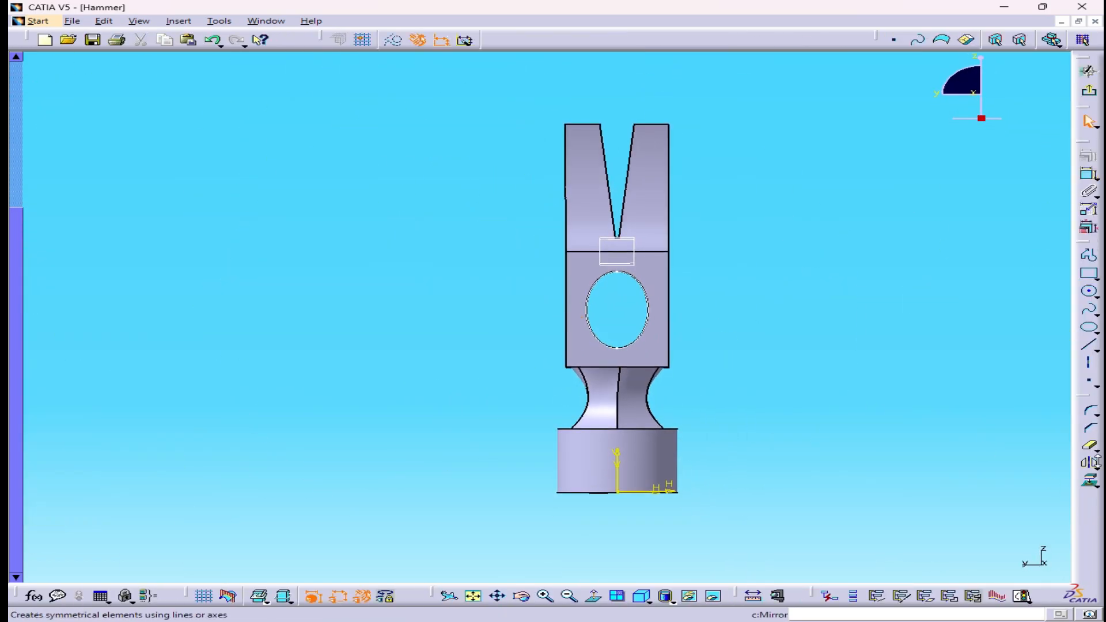
click(1063, 472)
middle_drag(739, 368, 725, 344)
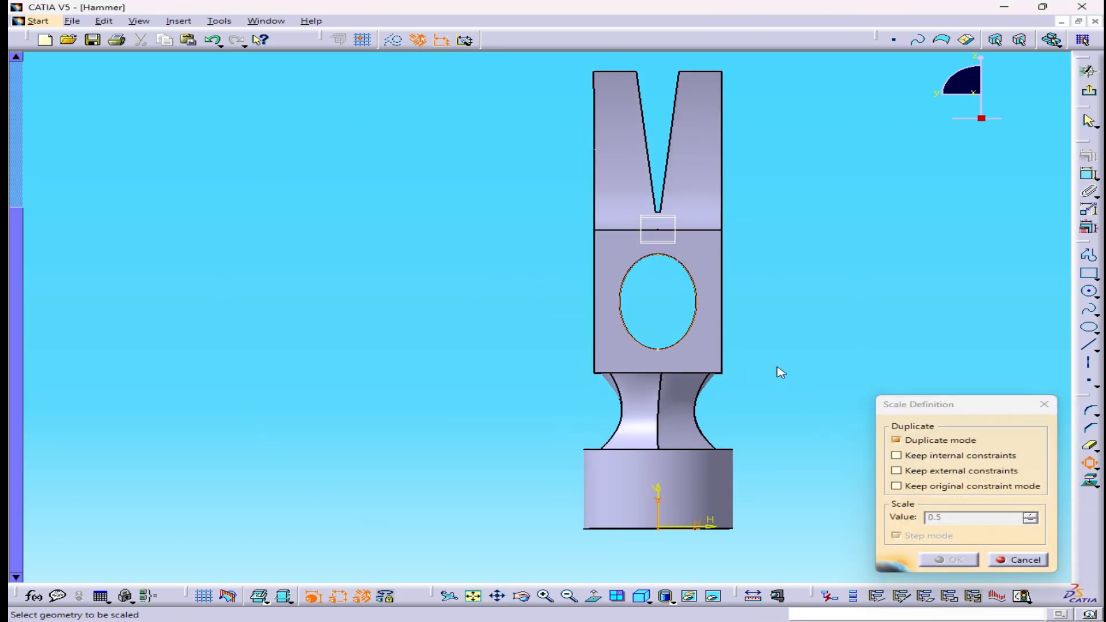
middle_drag(663, 333, 620, 347)
key(Escape)
- Project the elliptical hole's edge into the sketch on the far plane
middle_drag(603, 276, 578, 251)
click(593, 596)
click(1093, 485)
click(623, 296)
click(956, 560)
- Try to create a scaled duplicate of the projected ellipse in the far-plane sketch
click(1089, 463)
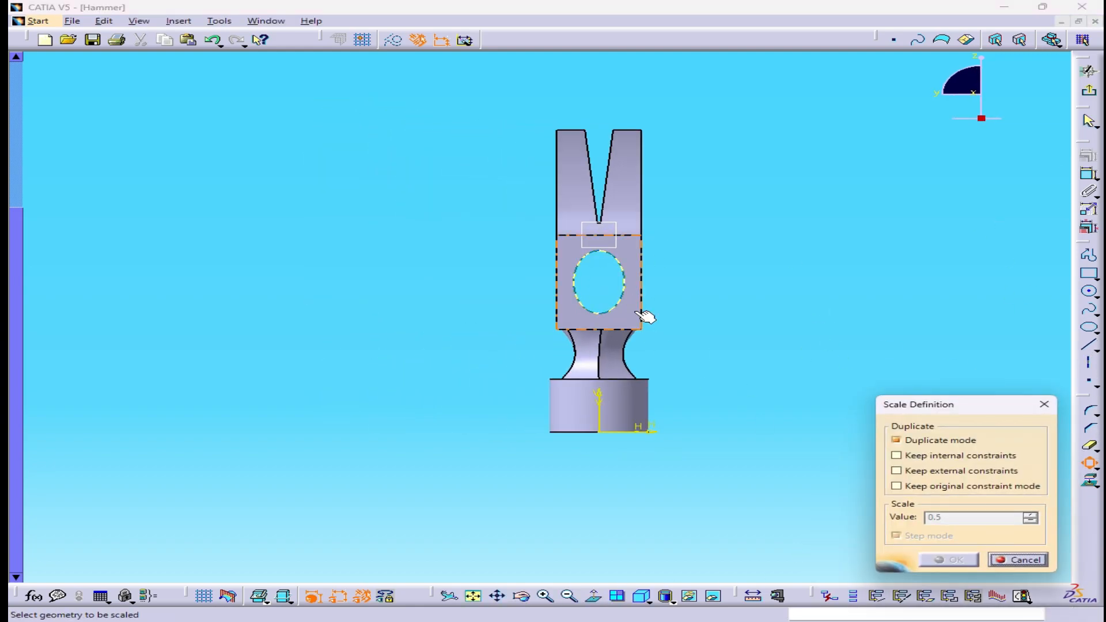
click(615, 306)
middle_drag(606, 288, 624, 227)
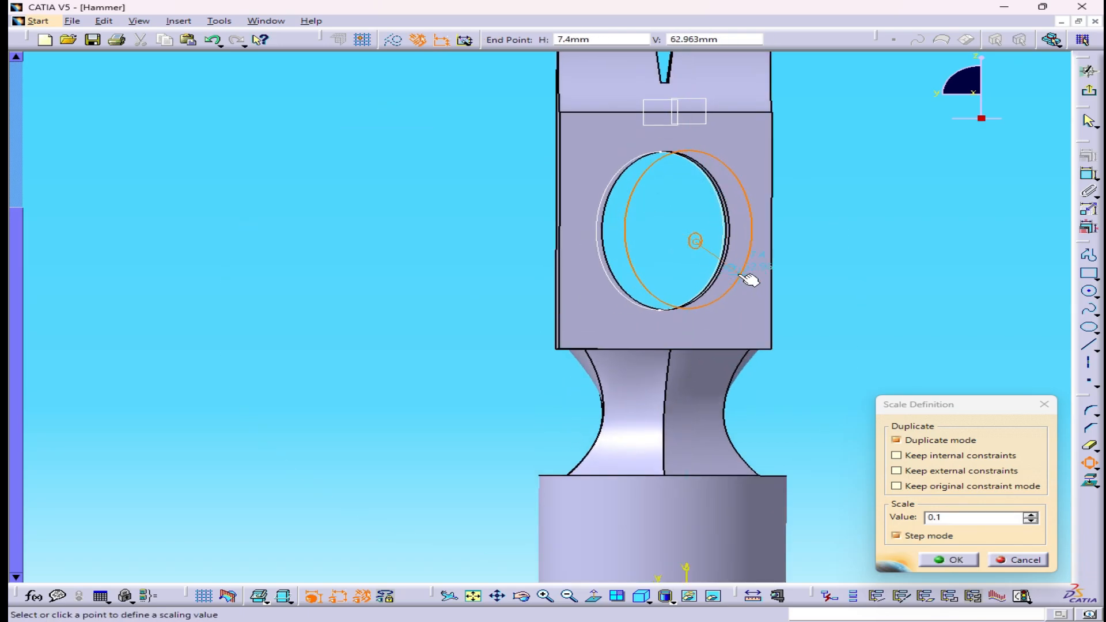
click(706, 260)
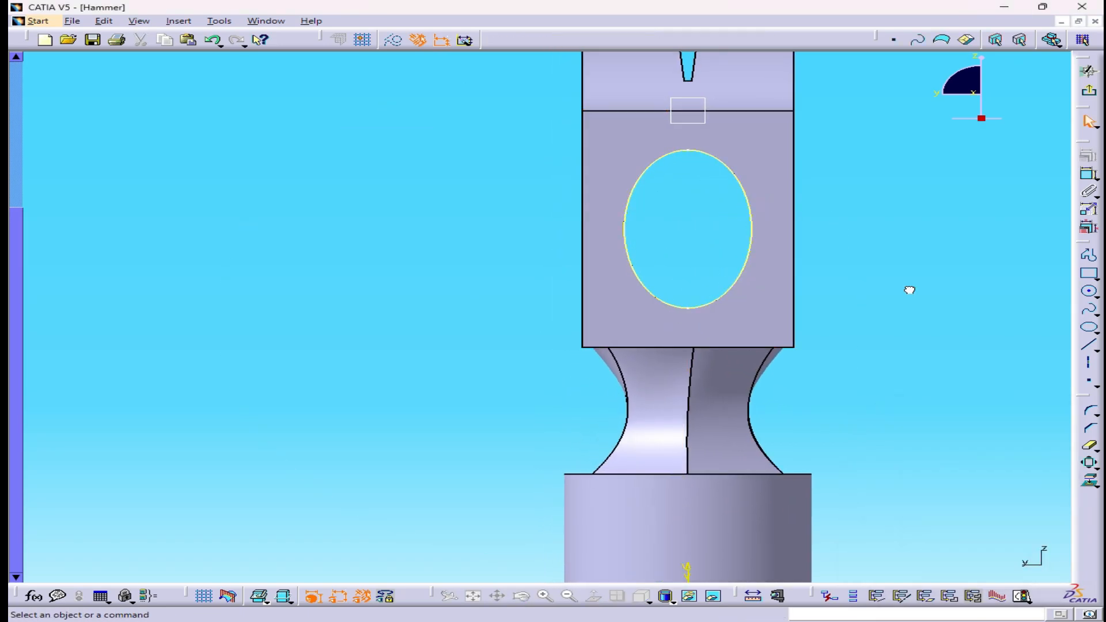
click(1090, 464)
click(691, 308)
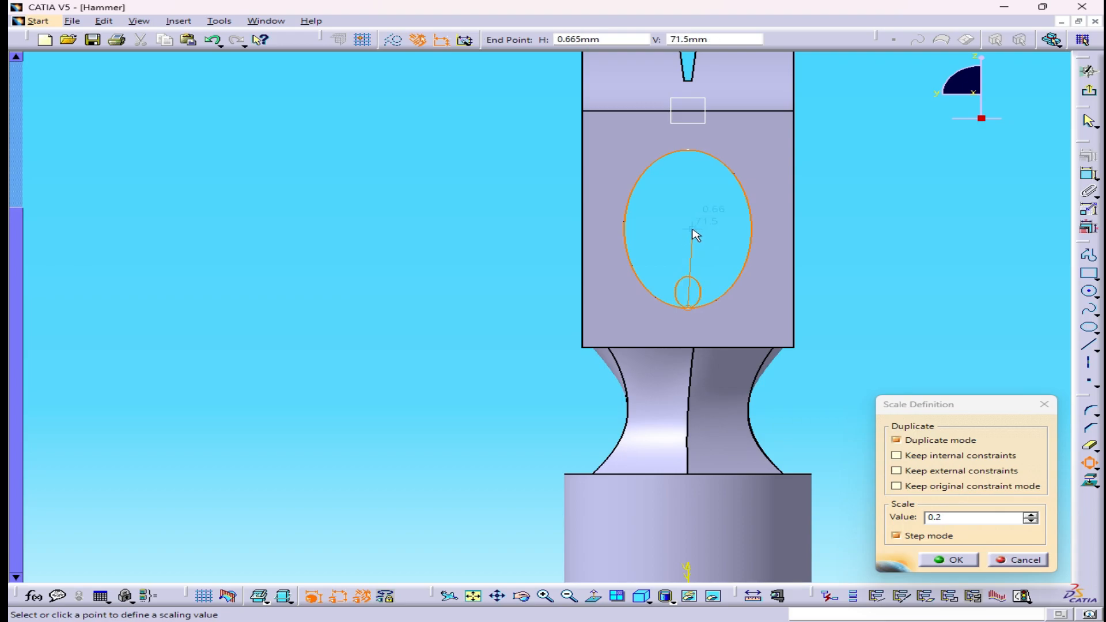
key(Escape)
- Try to scale the projected ellipse by 2.5 and undo the result
click(1089, 464)
click(695, 308)
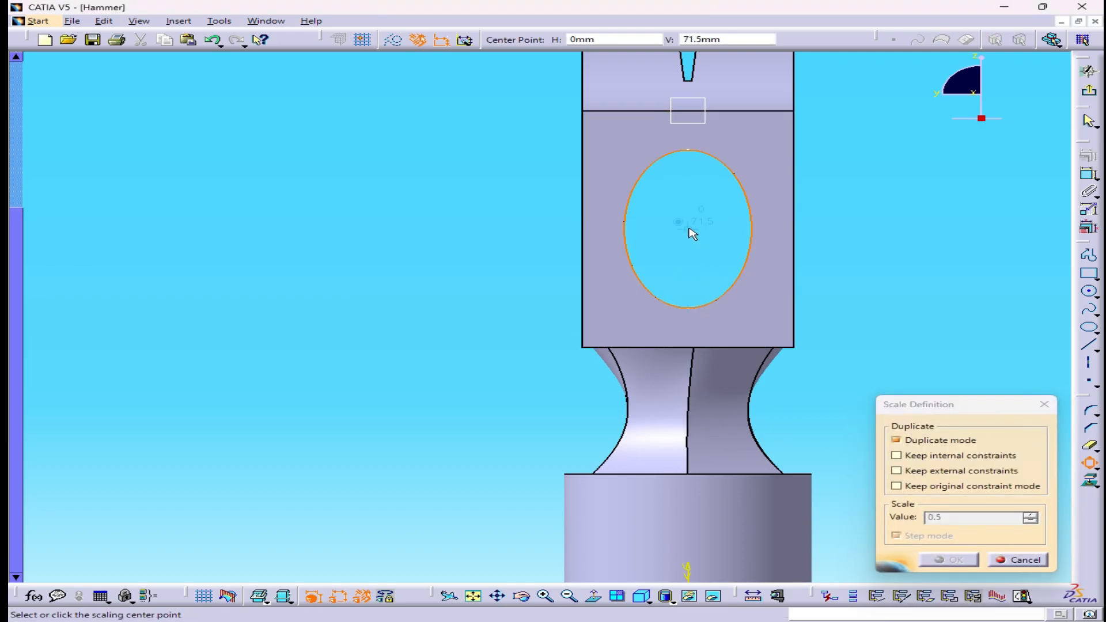
drag(955, 513, 857, 513)
text(2.5)
key(Return)
click(212, 40)
click(1089, 463)
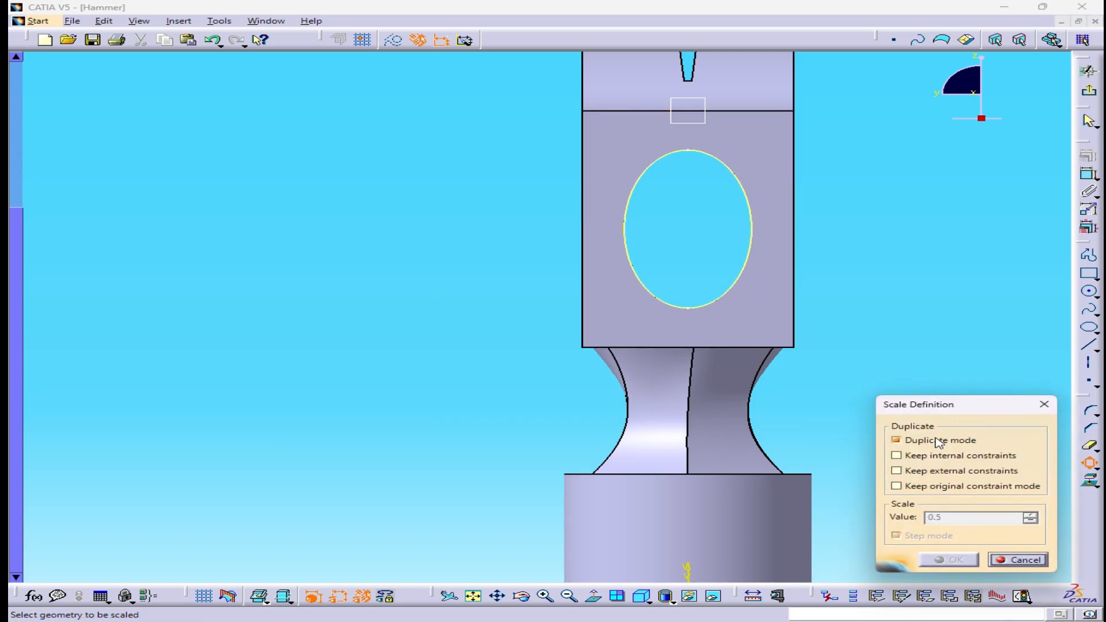
click(721, 299)
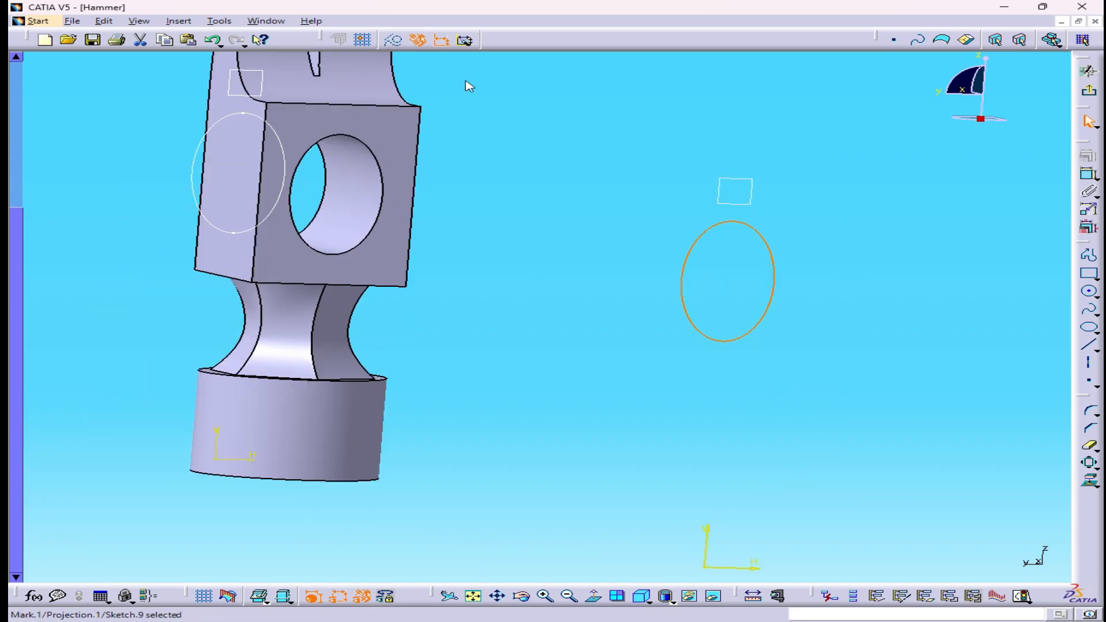
click(949, 560)
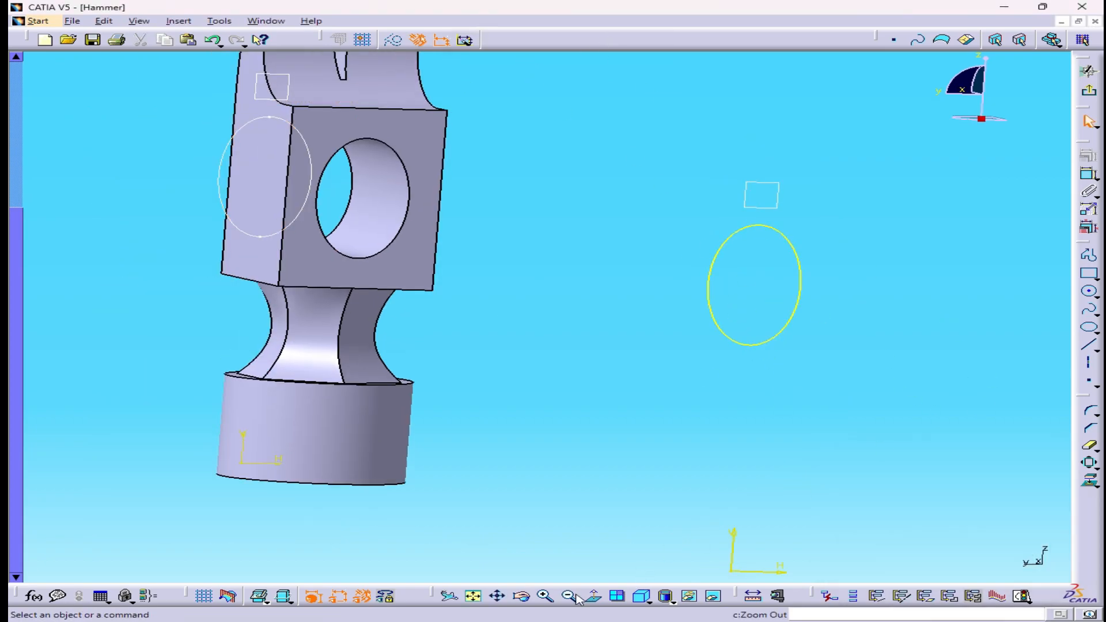
- Offset the projected ellipse inward to make a smaller handle-end profile and finish the far-plane sketch
click(594, 596)
middle_drag(884, 363, 914, 428)
click(593, 596)
click(1097, 469)
click(1087, 474)
click(791, 323)
click(799, 278)
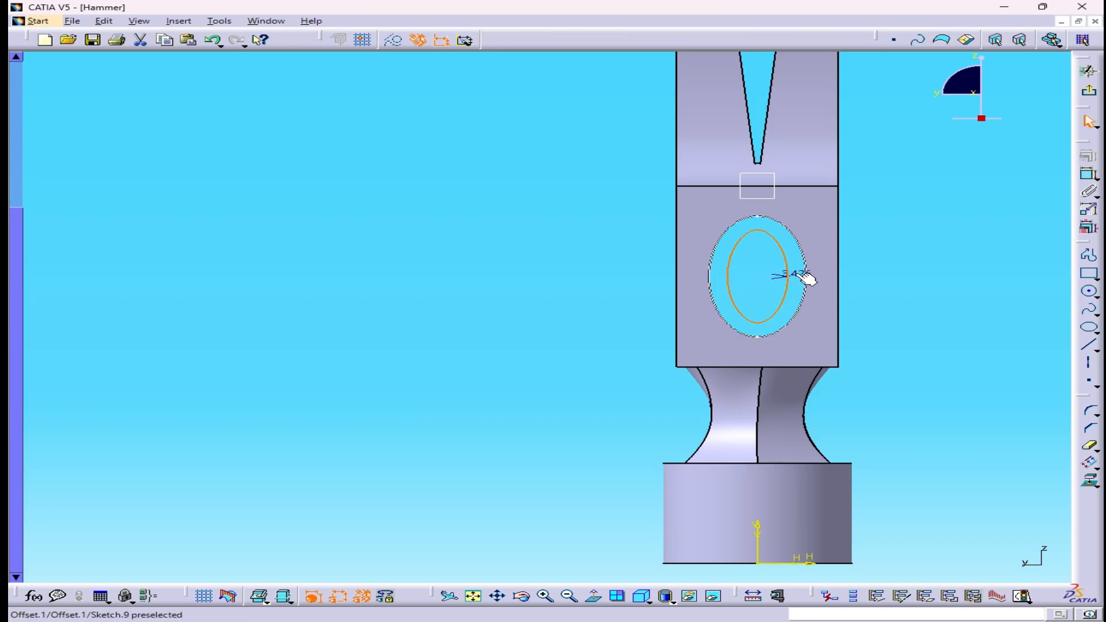
click(1090, 93)
- Create a multi-sections solid from the rear plane's ellipse to the smaller ellipse on the far plane as the handle
mouse_move(730, 328)
middle_down()
mouse_move(728, 368)
mouse_move(637, 405)
mouse_move(506, 290)
mouse_move(611, 323)
middle_up()
click(1089, 348)
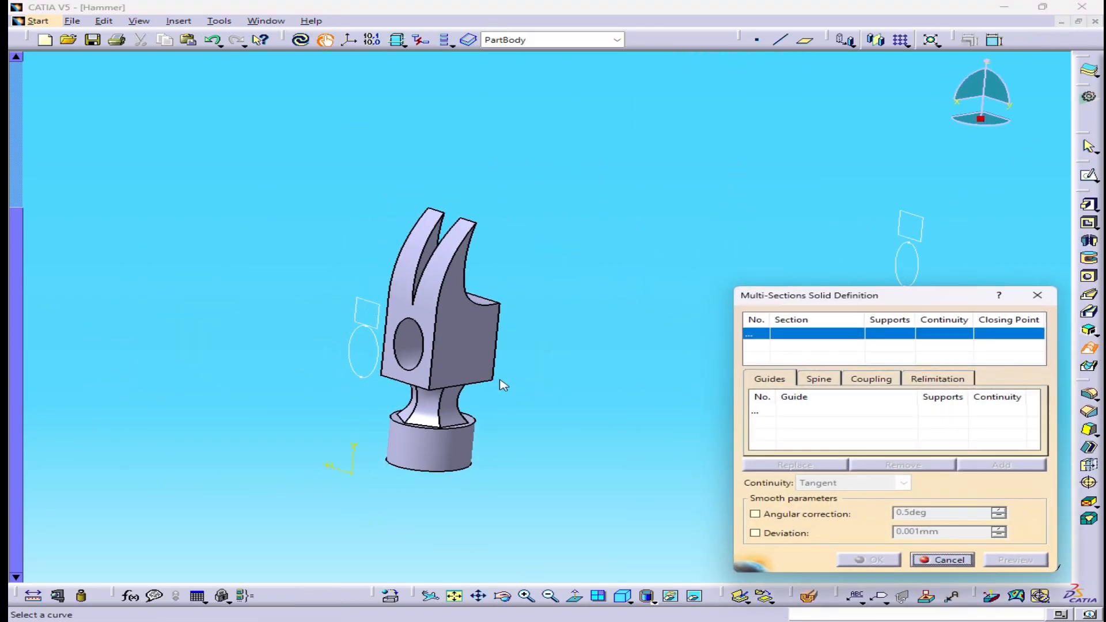
click(375, 367)
middle_drag(496, 366, 233, 383)
click(652, 296)
click(1016, 560)
middle_drag(582, 398, 345, 311)
click(869, 560)
- Fillet the edges at both ends of the handle with a 5 mm radius
click(1089, 394)
middle_drag(647, 447, 645, 294)
click(640, 291)
middle_drag(899, 398, 662, 397)
click(870, 311)
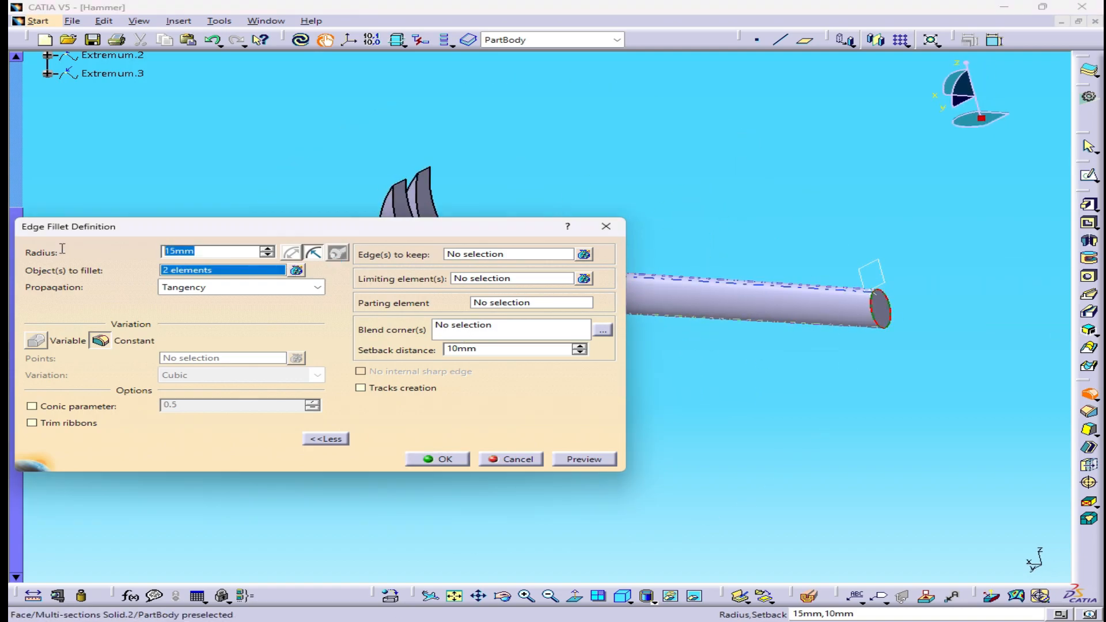
drag(248, 249, 64, 252)
text(5)
key(Return)
click(950, 400)
middle_drag(951, 400, 972, 431)
- Apply a 1 mm edge fillet to the hammer head's block and cylindrical striking face
click(1090, 395)
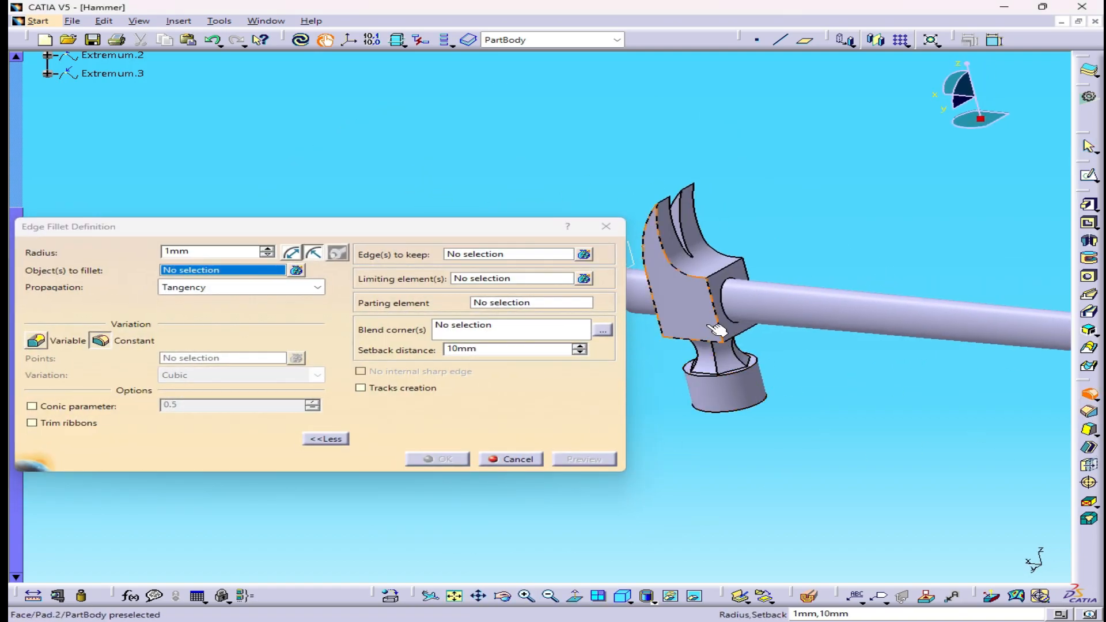
middle_drag(750, 372, 704, 224)
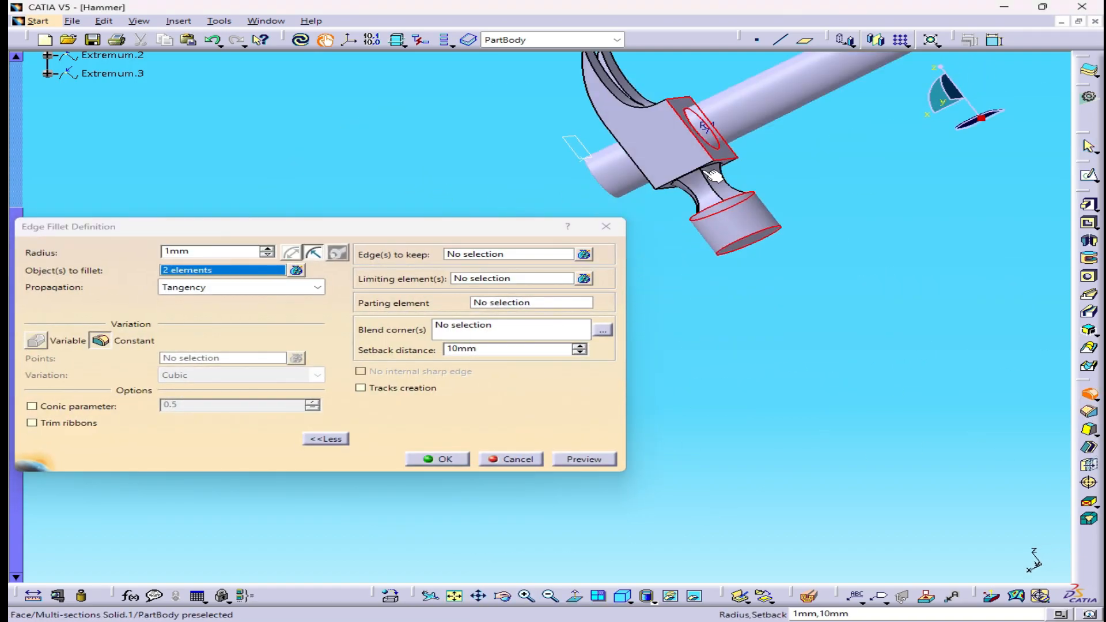
click(443, 462)
- Edit the head's 1 mm edge fillet to include the edges of the claw tips
middle_drag(490, 357, 581, 311)
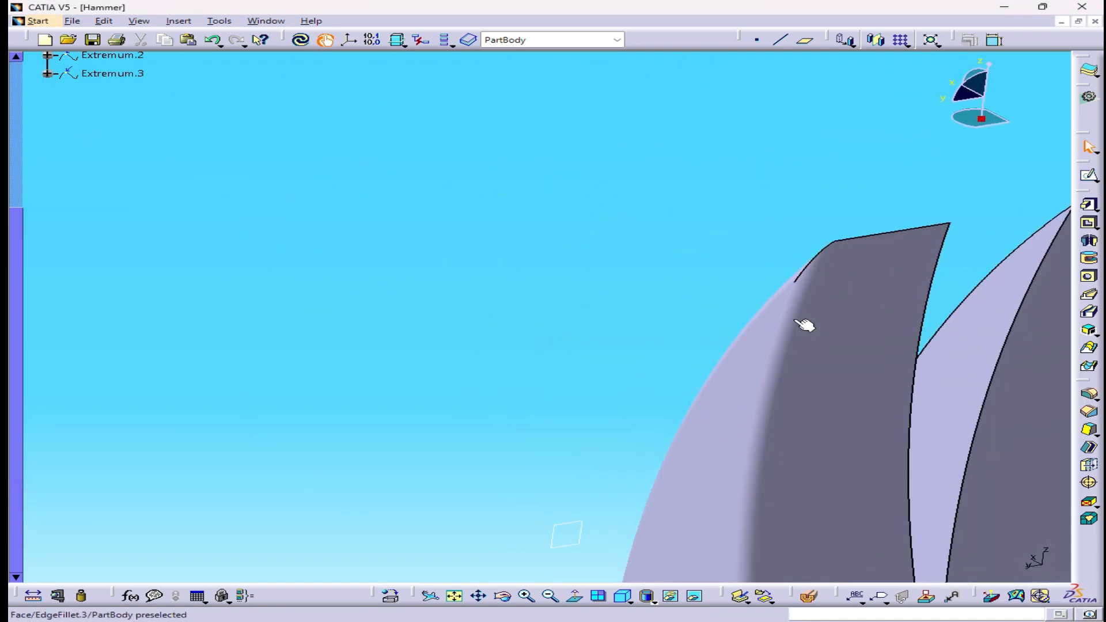
double_click(803, 320)
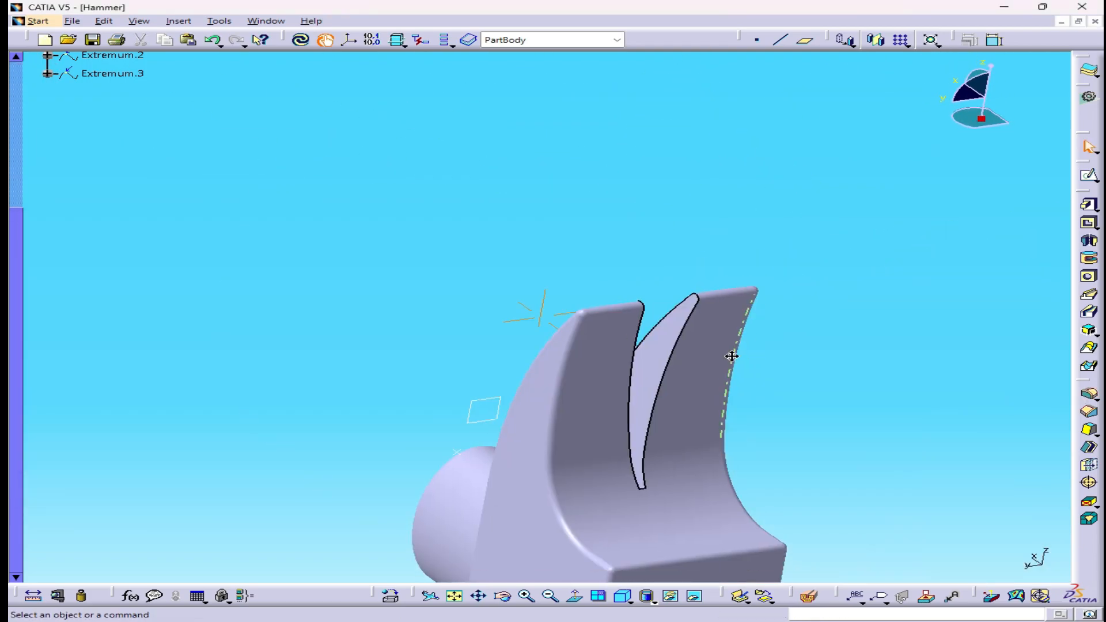
middle_drag(731, 353, 825, 484)
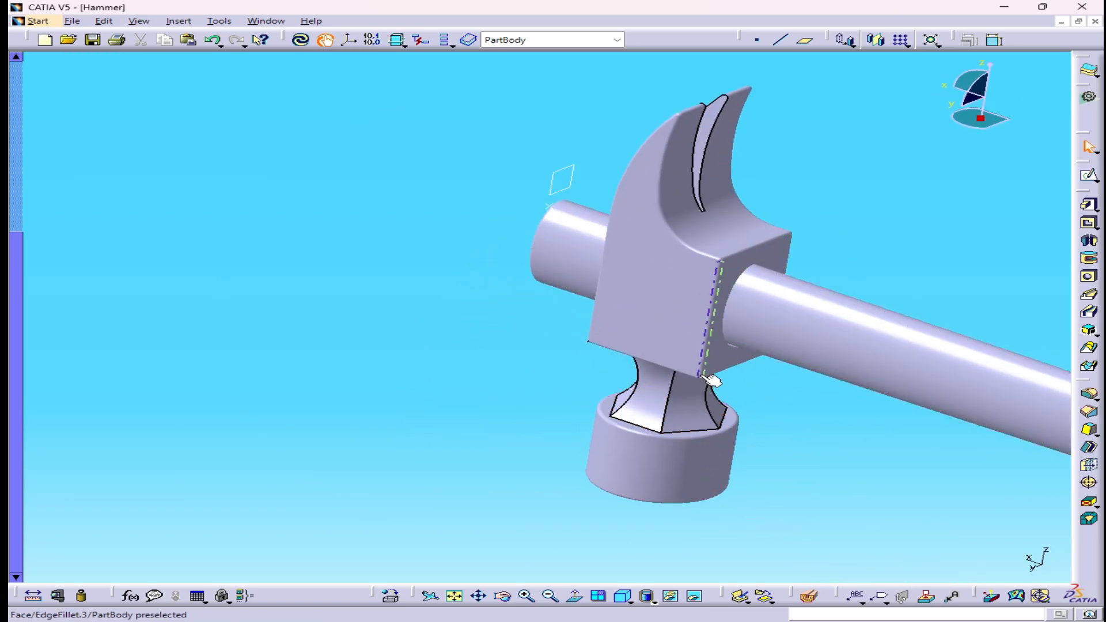
- Add the hexagonal neck's edges to the head's 1 mm edge fillet
double_click(709, 378)
middle_drag(876, 338, 990, 360)
click(939, 355)
middle_drag(921, 355, 792, 360)
click(991, 354)
click(452, 458)
- Change the fill colour of the handle, Multi-sections Solid.2, to reddish brown
middle_drag(711, 422, 796, 280)
double_click(578, 402)
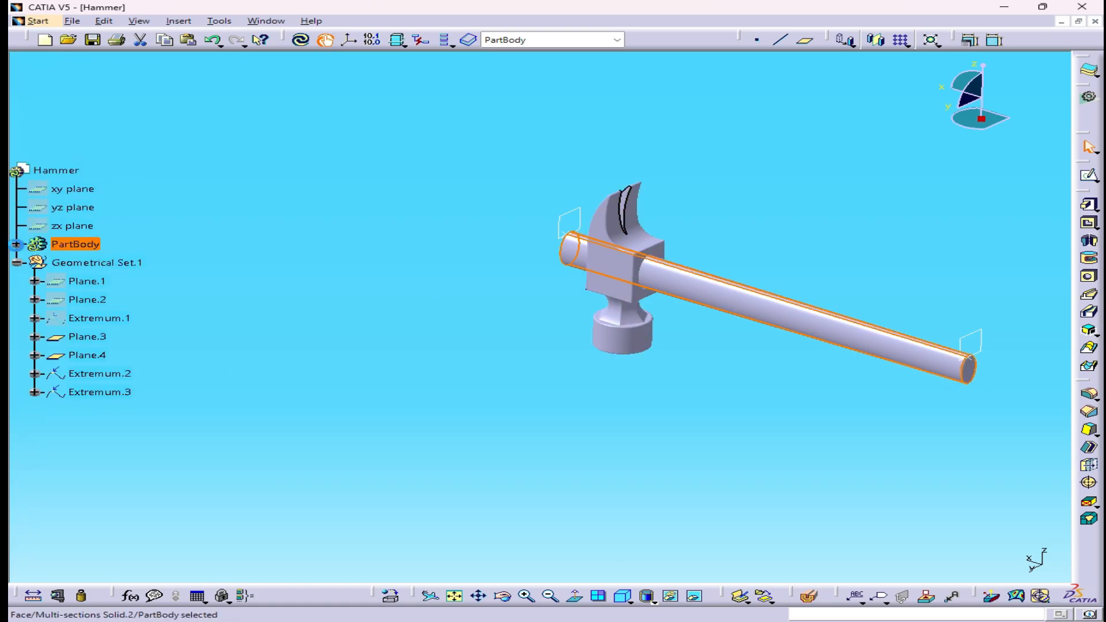
click(16, 245)
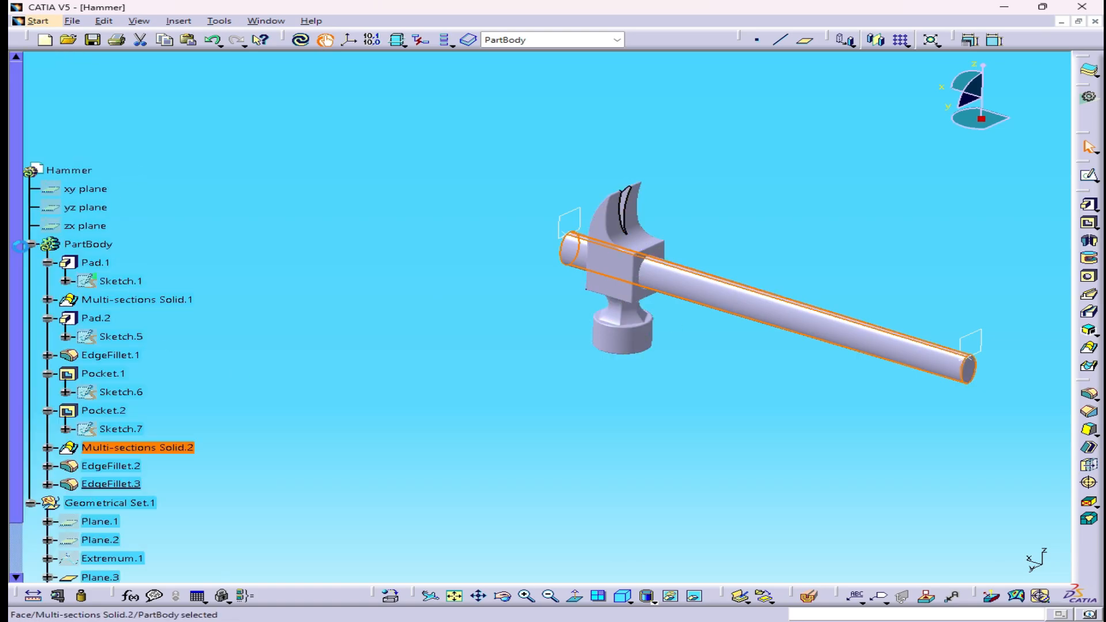
right_click(169, 447)
click(219, 217)
click(238, 295)
click(187, 311)
click(385, 567)
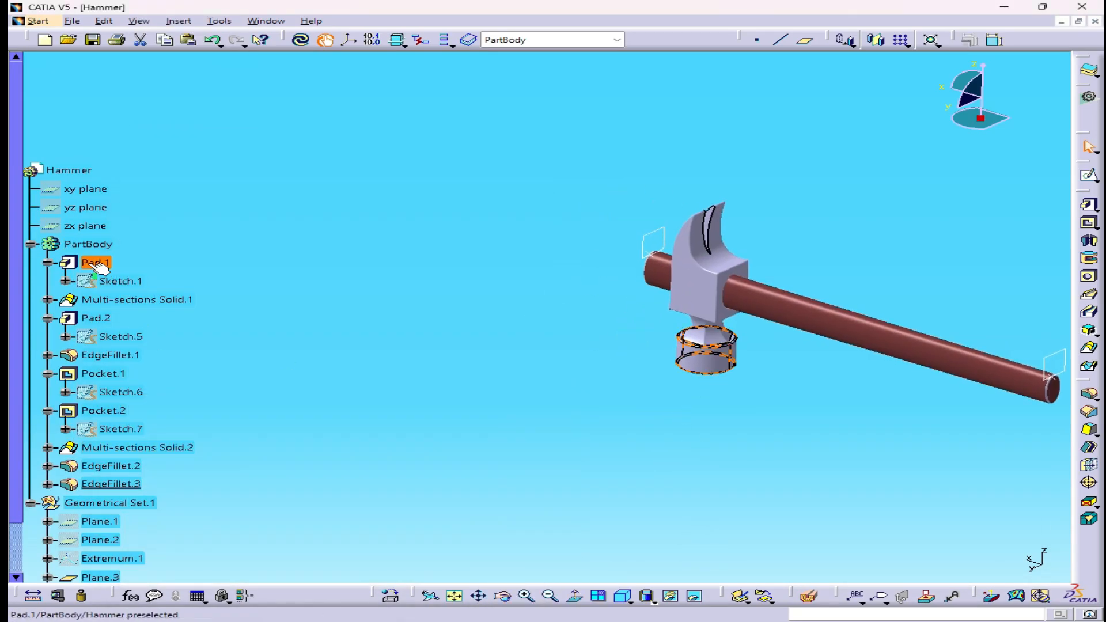
- Set the fill colour of Pad.1, Multi-sections Solid.1 and Pad.2 to dark grey
click(237, 297)
click(210, 59)
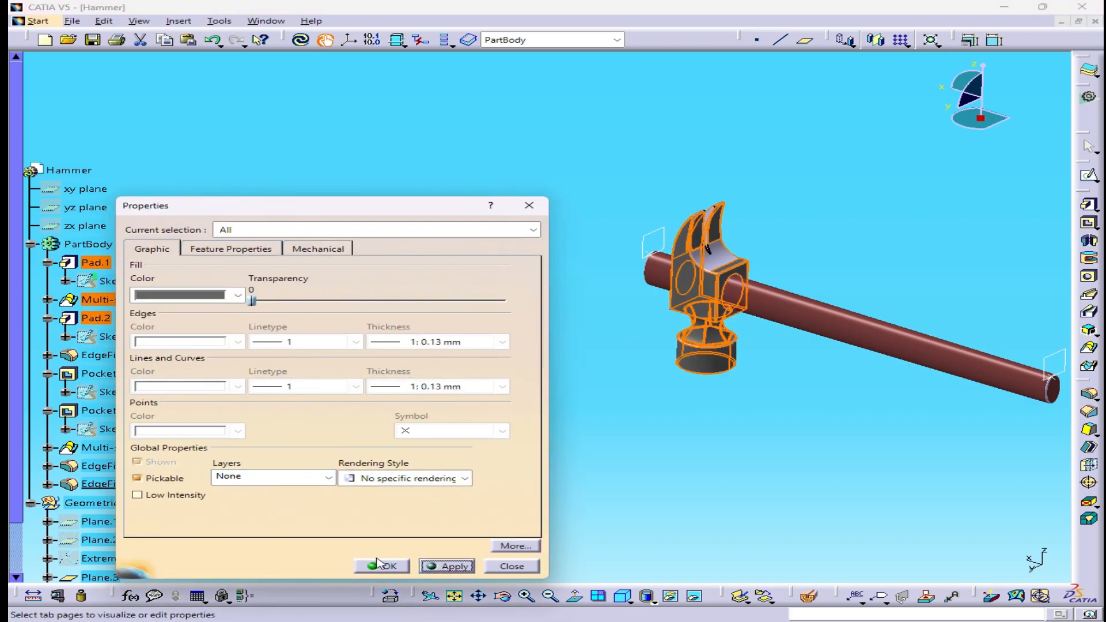
click(377, 563)
- Set the fill colour of EdgeFillet.1, EdgeFillet.2 and EdgeFillet.3 to dark grey
middle_drag(660, 425, 647, 483)
scroll(147, 455, down, 2)
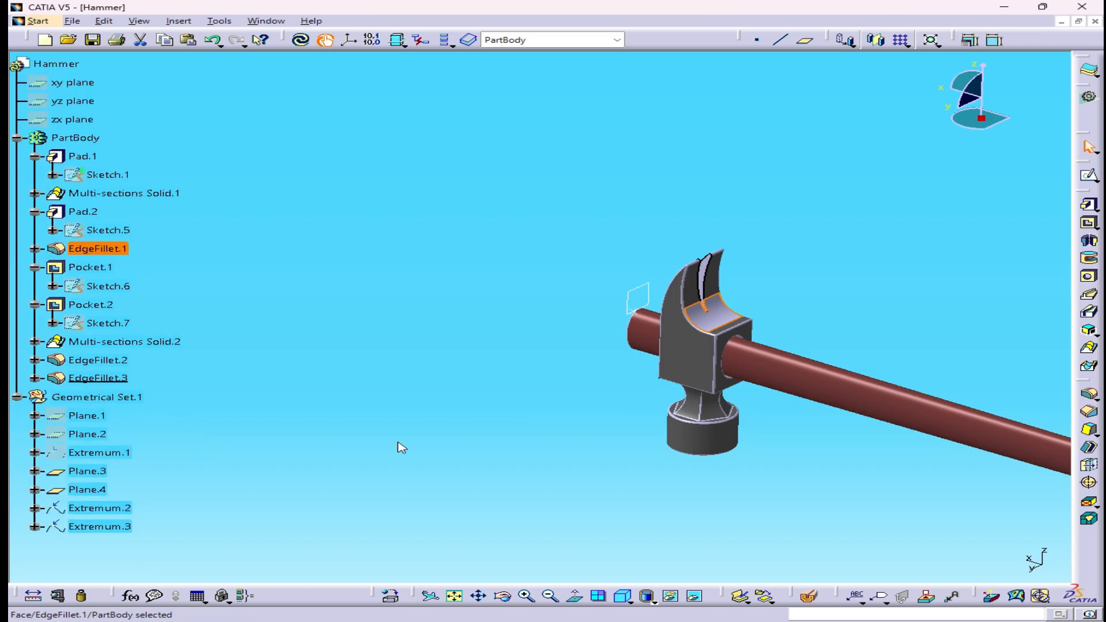
ctrl+click(98, 377)
ctrl+click(97, 362)
right_click(94, 363)
click(146, 136)
click(237, 295)
click(232, 338)
click(381, 564)
middle_drag(686, 340, 693, 408)
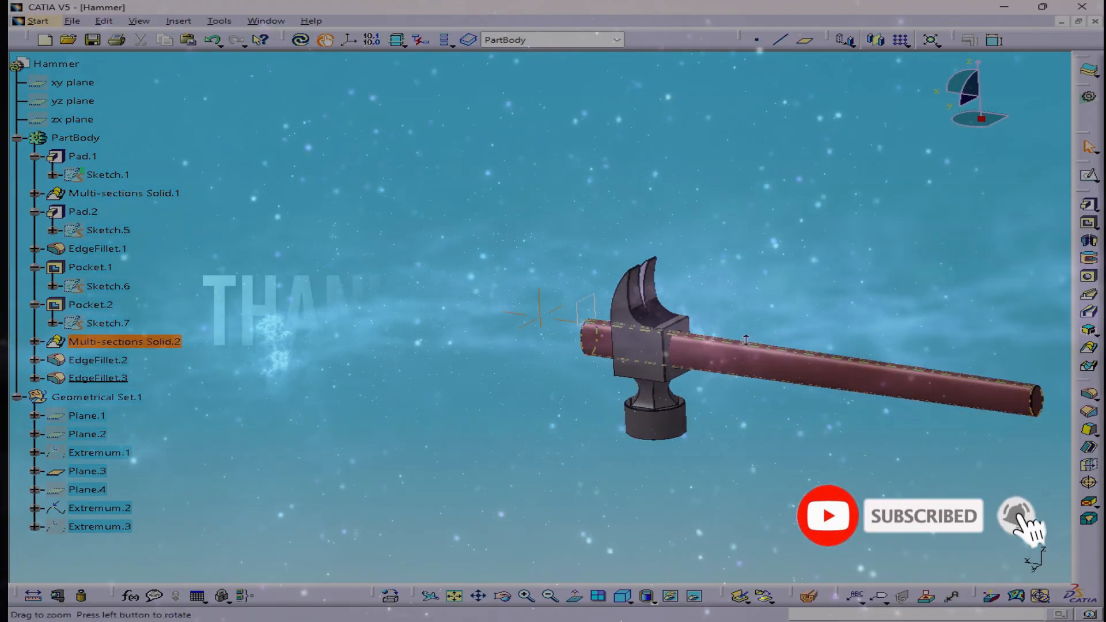